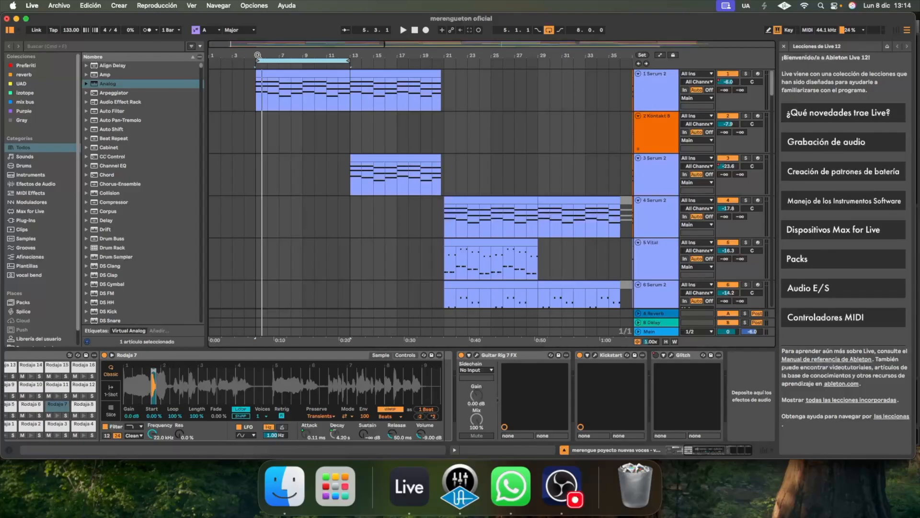
Play the full arrangement from just before bar 5, listening through to about bar 12
{"action": "left_click_drag", "start_coordinate": [258, 55], "coordinate": [280, 102]}
{"action": "left_click", "coordinate": [275, 101]}
{"action": "key", "text": "space"}
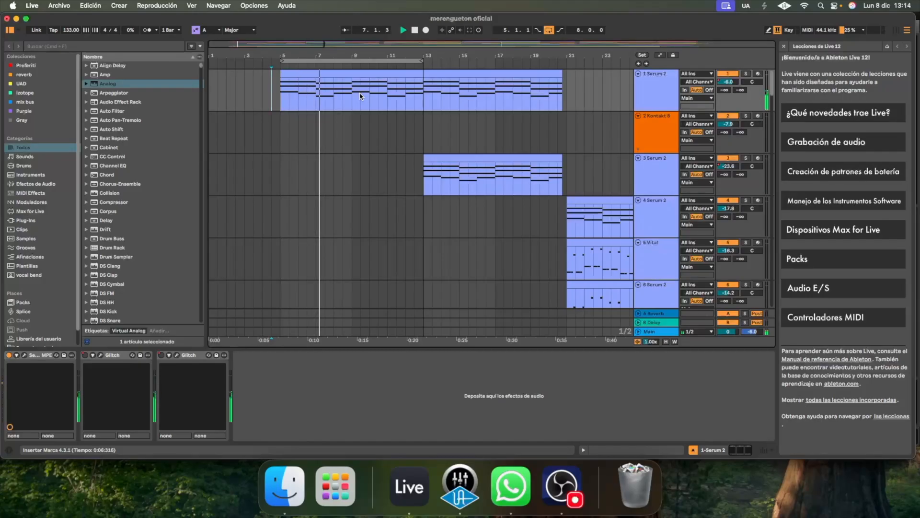
{"action": "left_click_drag", "start_coordinate": [774, 89], "coordinate": [782, 192]}
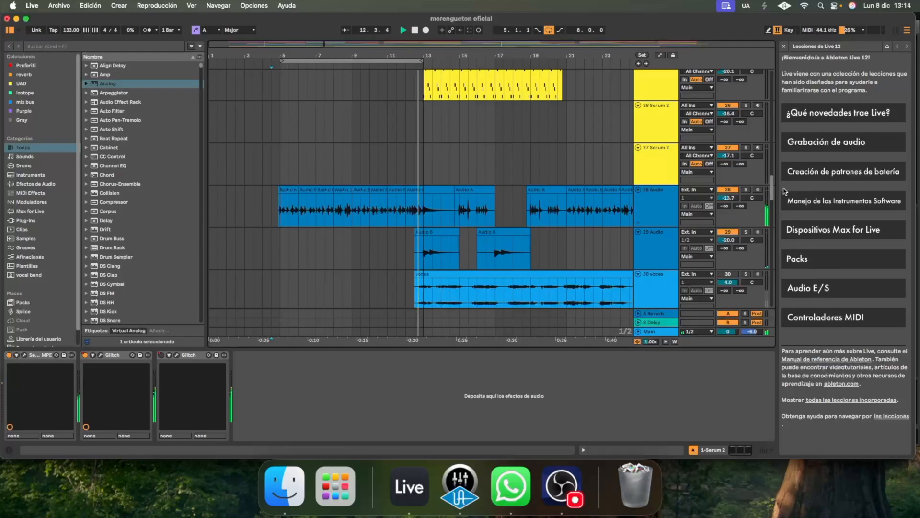
{"action": "key", "text": "space"}
Solo audio track 28 and play it from bar 5 with Guitar Rig 7 FX bypassed and enabled to compare the sound
{"action": "left_click", "coordinate": [668, 203]}
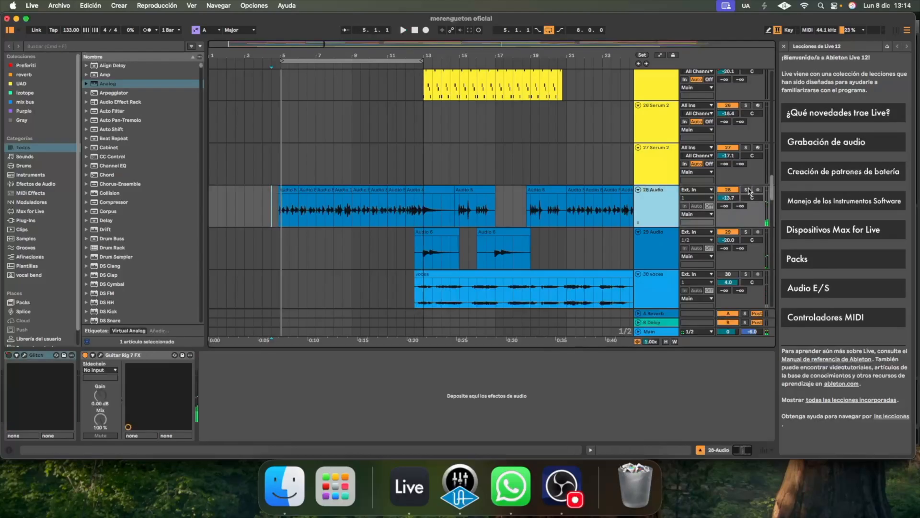
{"action": "left_click", "coordinate": [746, 190]}
{"action": "left_click", "coordinate": [85, 355]}
{"action": "key", "text": "space"}
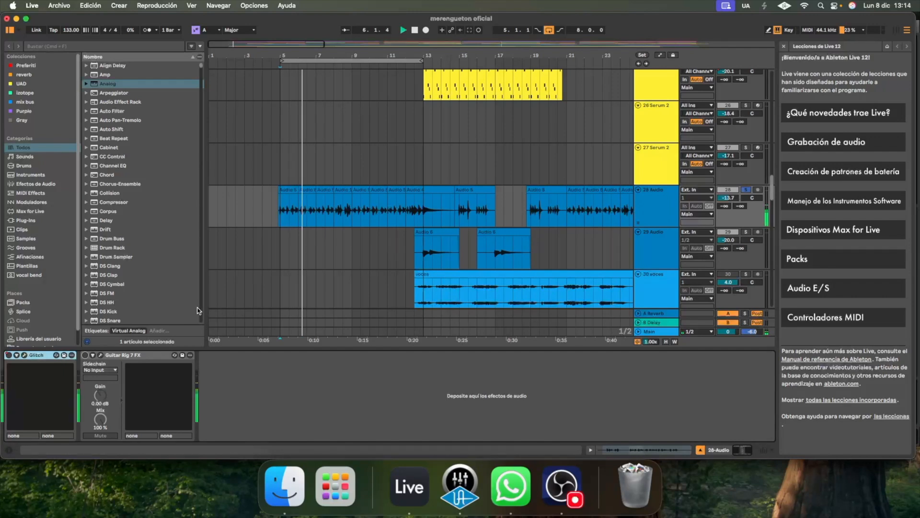
{"action": "left_click", "coordinate": [84, 355]}
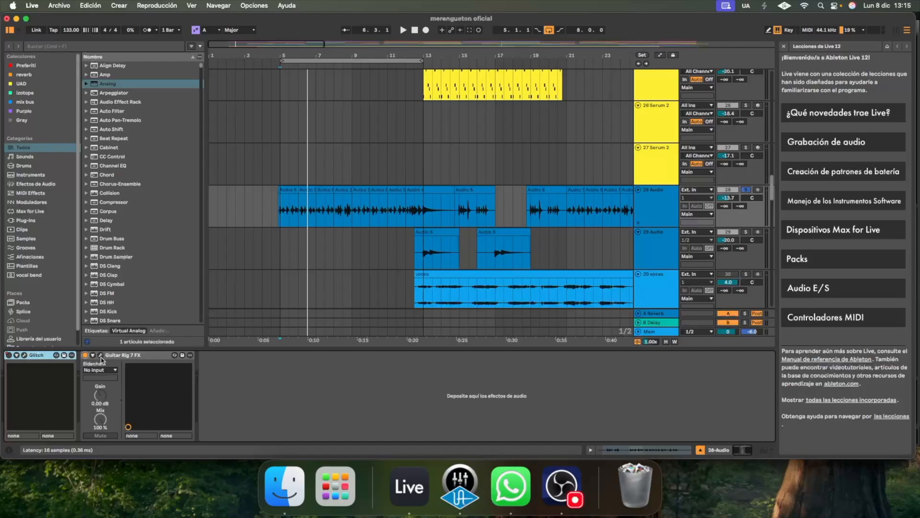
{"action": "key", "text": "space"}
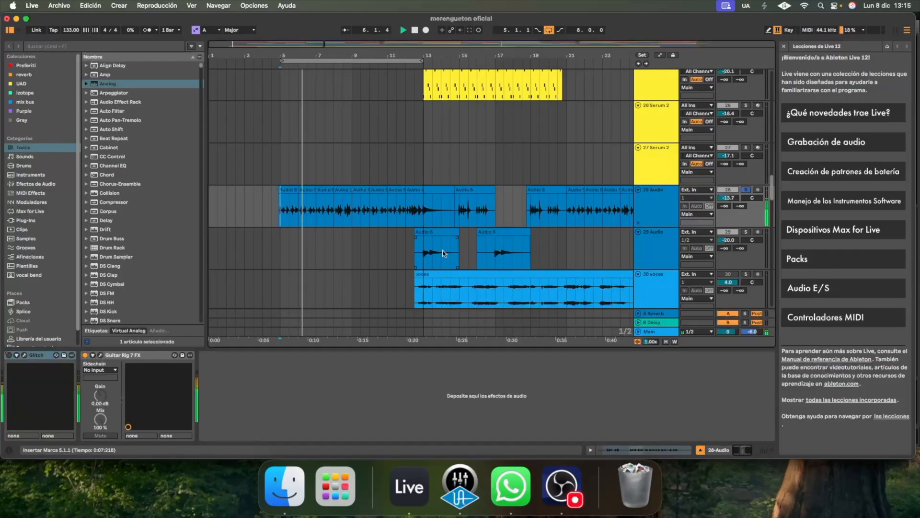
Show the automation lanes and inspect the Glitch plug-in's settings on audio track 28, closing its window when done
{"action": "left_click", "coordinate": [660, 55]}
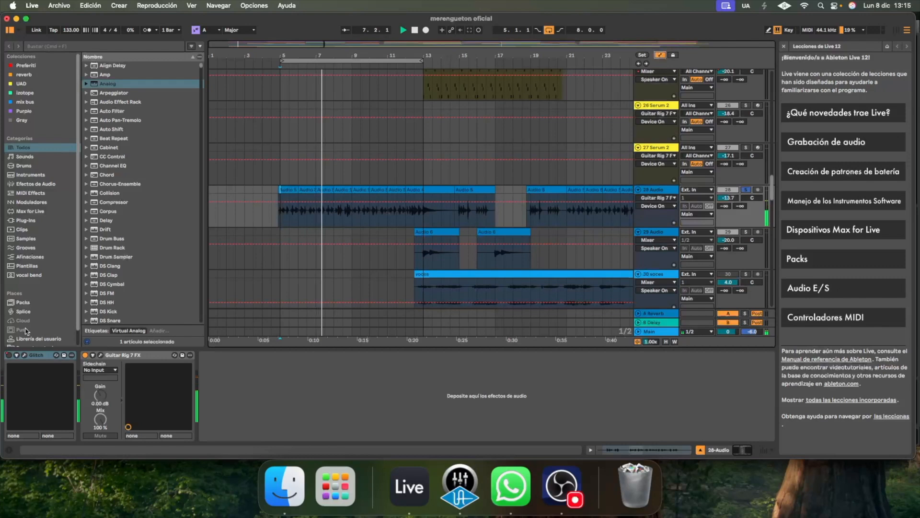
{"action": "left_click", "coordinate": [30, 358]}
{"action": "left_click", "coordinate": [24, 355]}
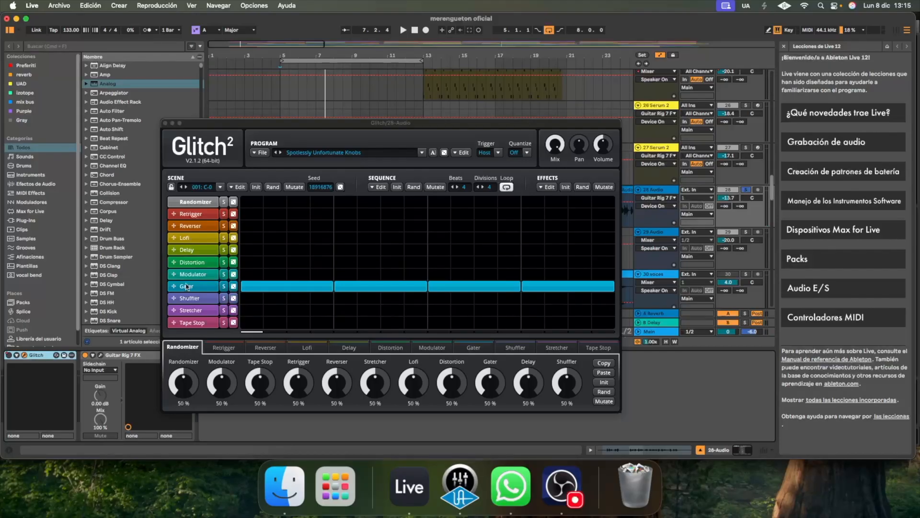
{"action": "left_click", "coordinate": [166, 124]}
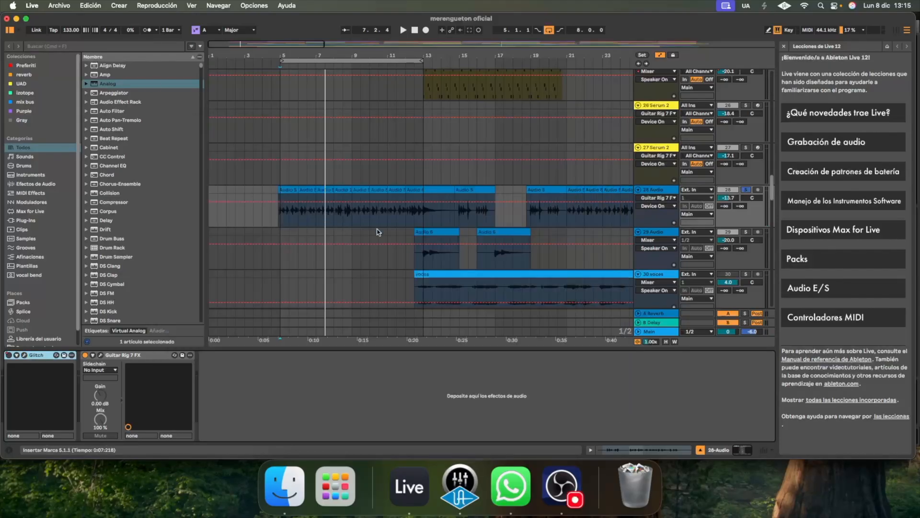
Display the Glitch on/off automation on audio track 28, play the glitched passage from about bar 19, and unsolo the track
{"action": "left_click", "coordinate": [406, 211]}
{"action": "key", "text": "space"}
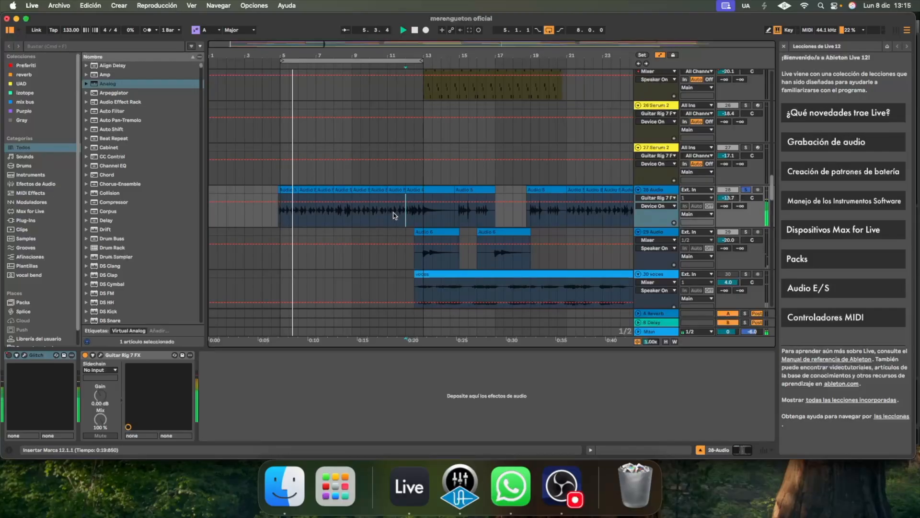
{"action": "left_click", "coordinate": [11, 355]}
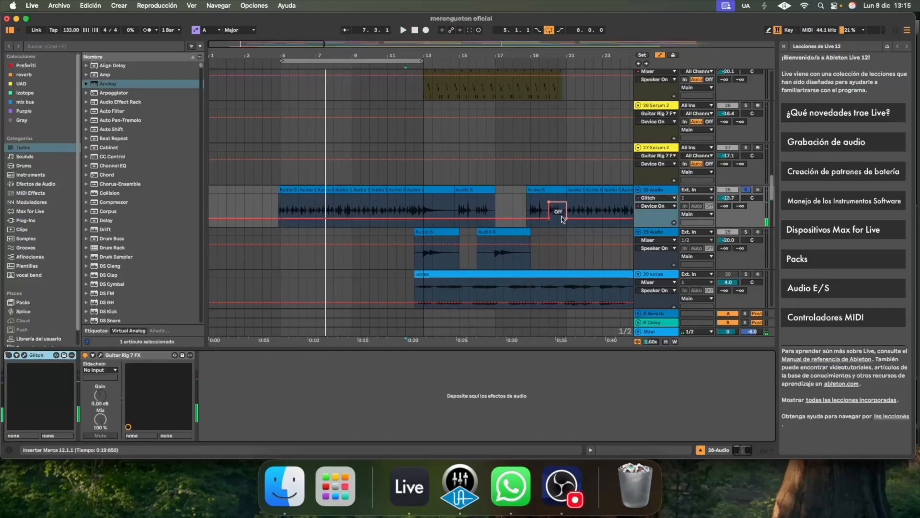
{"action": "left_click", "coordinate": [538, 201]}
{"action": "key", "text": "space"}
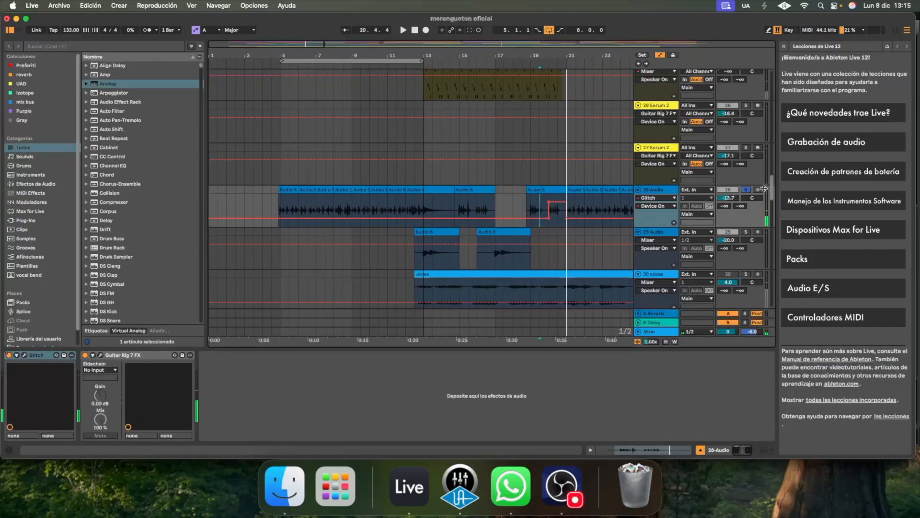
{"action": "left_click", "coordinate": [746, 190]}
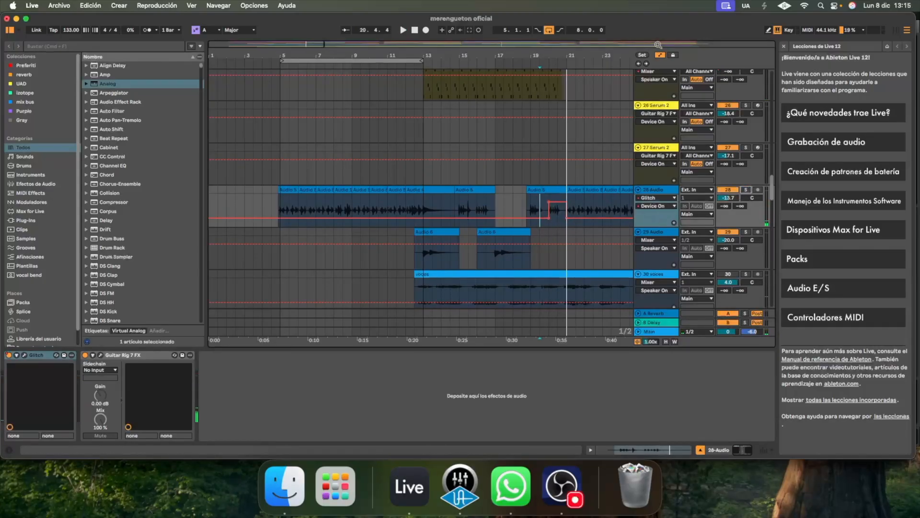
Solo Serum 2 track 1, open its MIDI clip to show the chord notes, and play it from bar 5
{"action": "left_click_drag", "start_coordinate": [770, 188], "coordinate": [719, 72]}
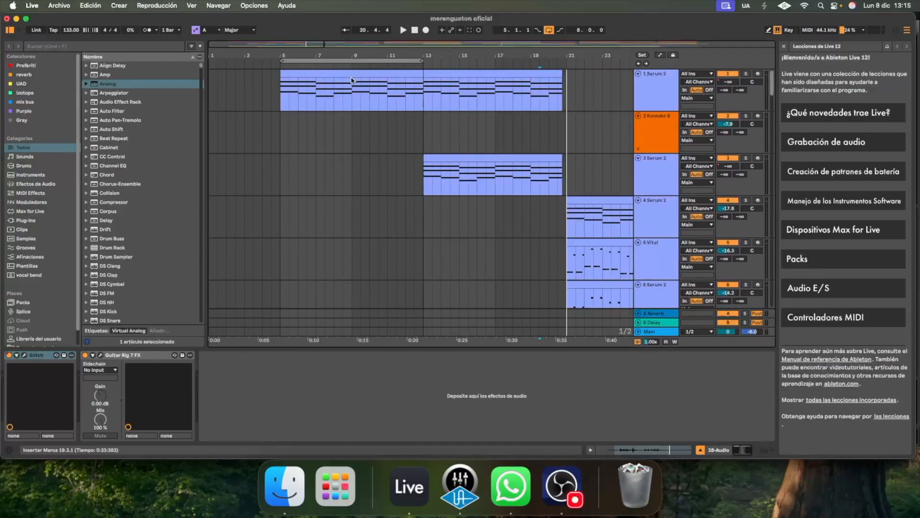
{"action": "left_click", "coordinate": [275, 101]}
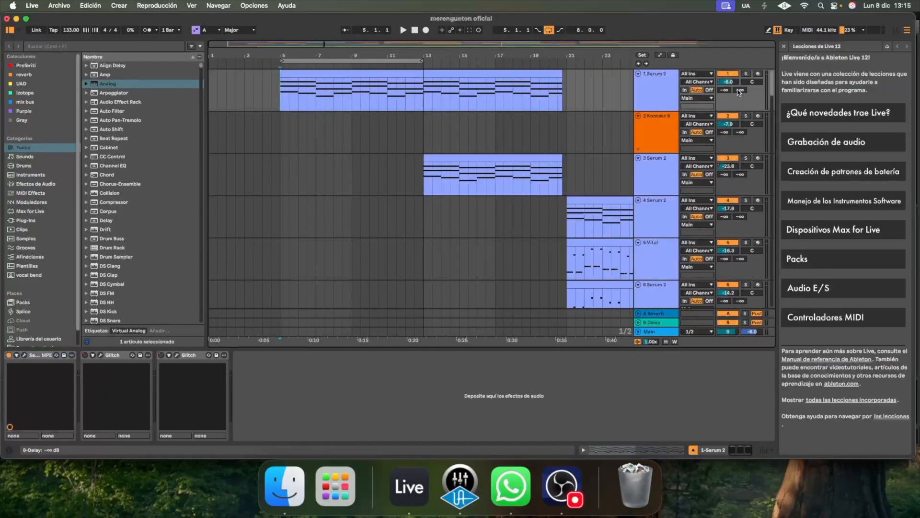
{"action": "left_click", "coordinate": [363, 73]}
{"action": "double_click", "coordinate": [363, 73]}
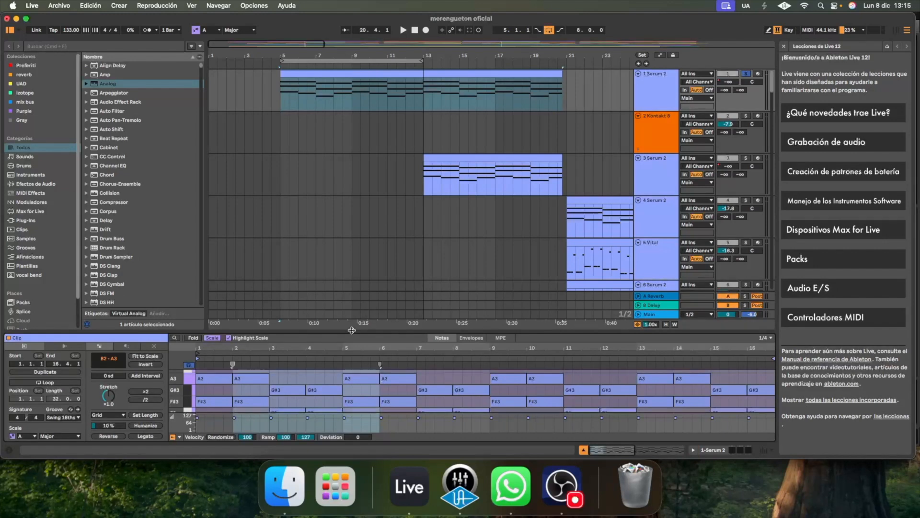
{"action": "left_click", "coordinate": [282, 91]}
{"action": "key", "text": "space"}
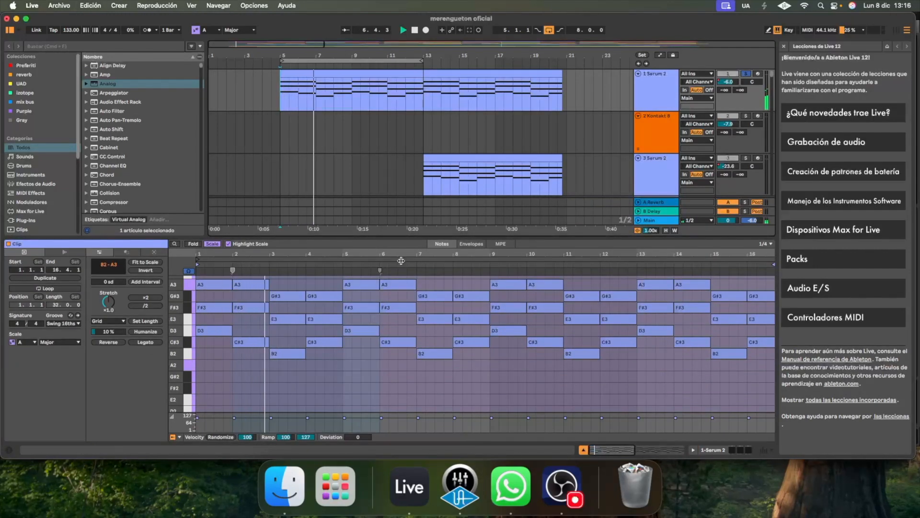
{"action": "scroll", "coordinate": [354, 292], "scroll_direction": "up", "scroll_amount": 2}
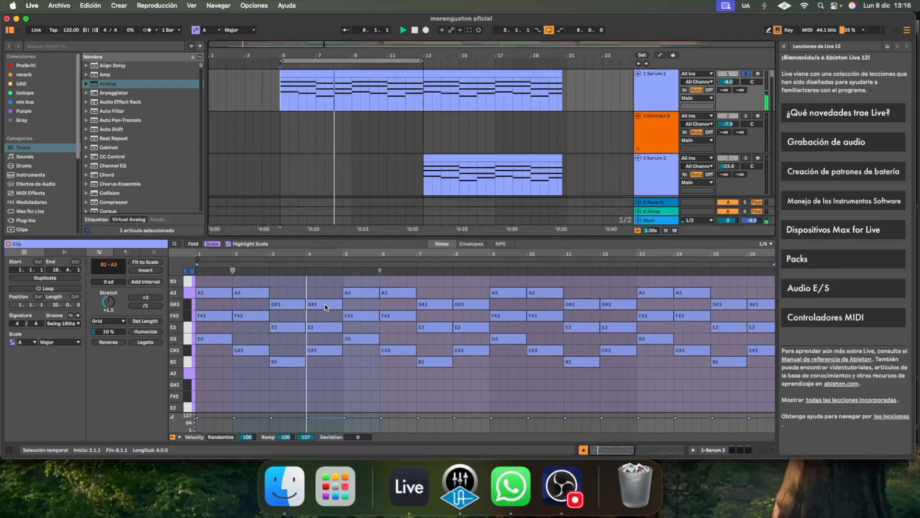
{"action": "key", "text": "space"}
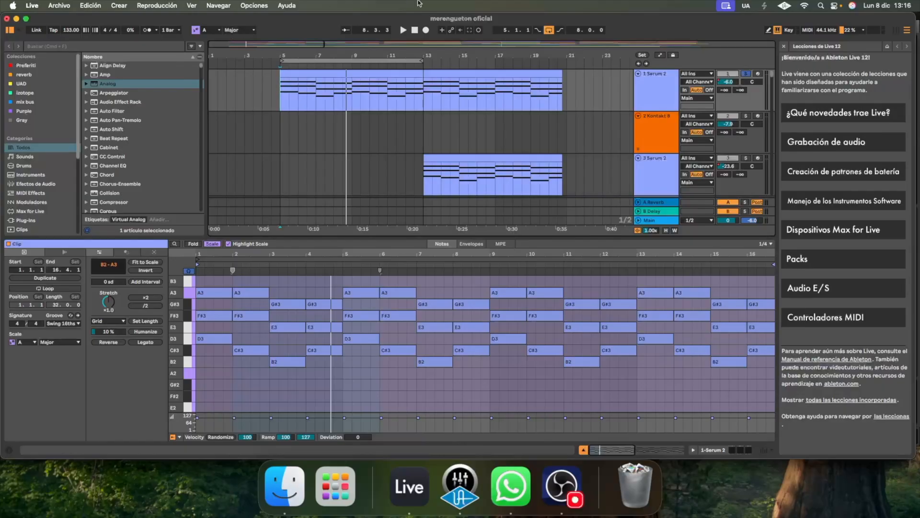
Remove the solo from Serum 2 track 1 and solo the two conga tracks, 8 and 9
{"action": "left_click", "coordinate": [745, 75]}
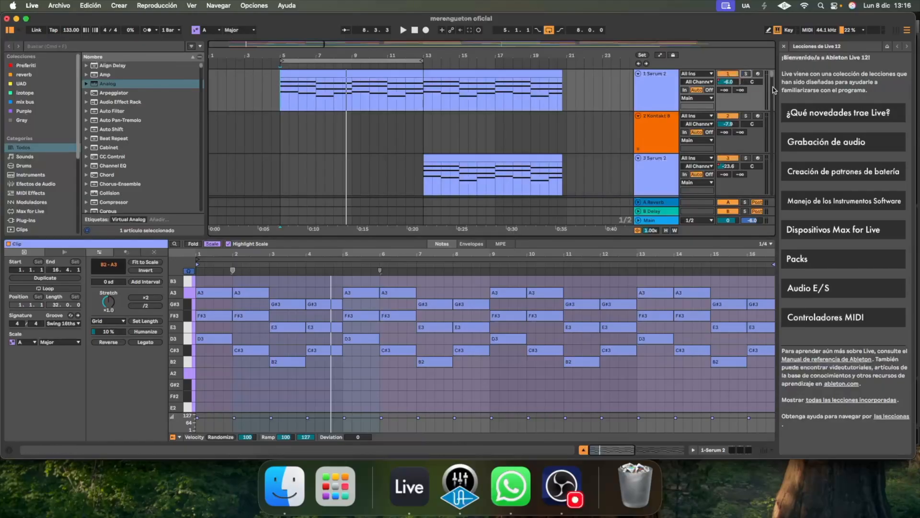
{"action": "scroll", "coordinate": [773, 90], "scroll_direction": "down", "scroll_amount": 5}
{"action": "scroll", "coordinate": [773, 90], "scroll_direction": "down", "scroll_amount": 3}
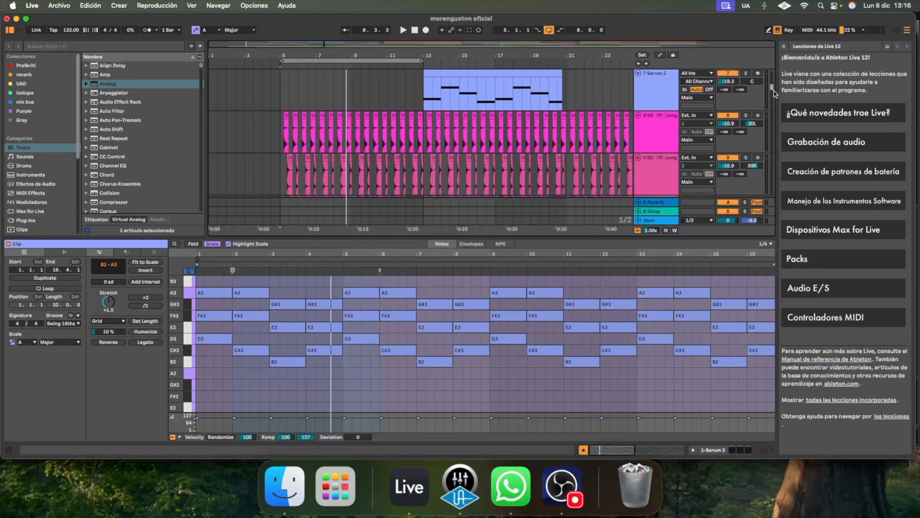
{"action": "left_click", "coordinate": [659, 118]}
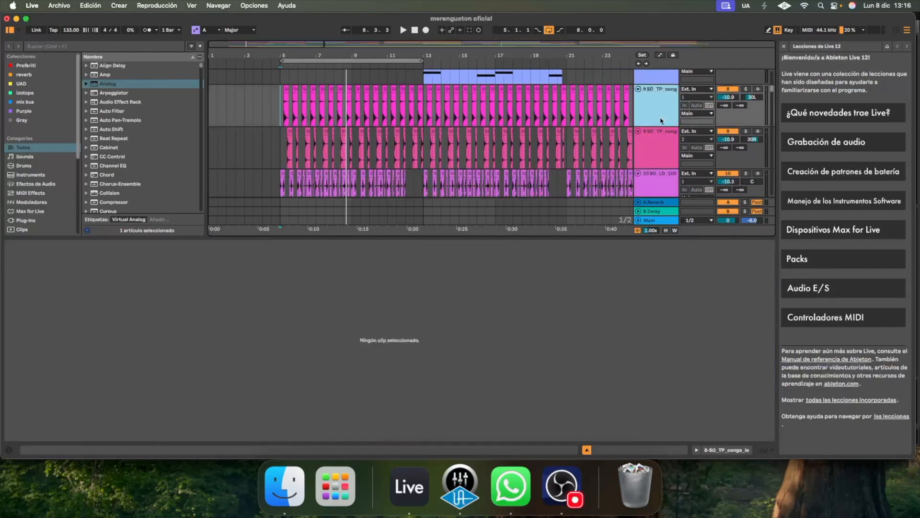
{"action": "left_click", "coordinate": [667, 146]}
{"action": "left_click", "coordinate": [746, 89]}
{"action": "left_click", "coordinate": [746, 131], "text": "super"}
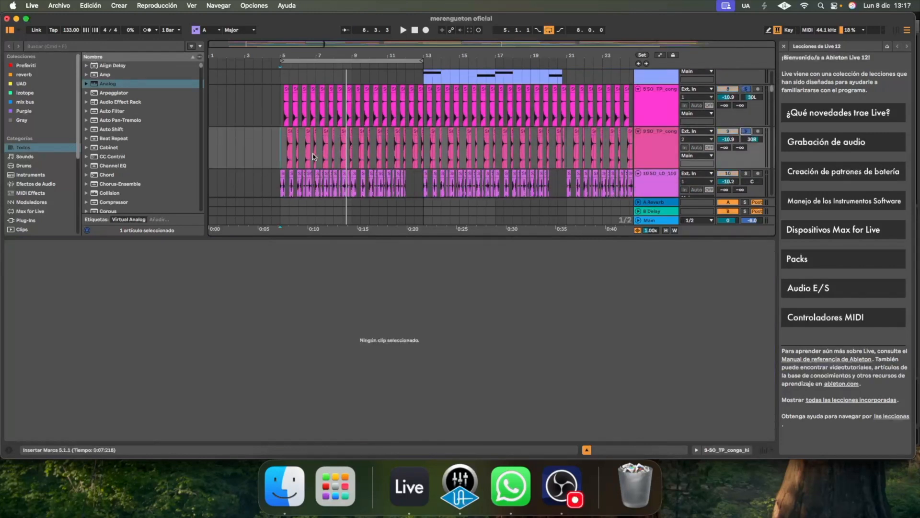
Play the two soloed conga tracks from bar 5 with a closer view of their clips
{"action": "left_click", "coordinate": [280, 111]}
{"action": "key", "text": "space"}
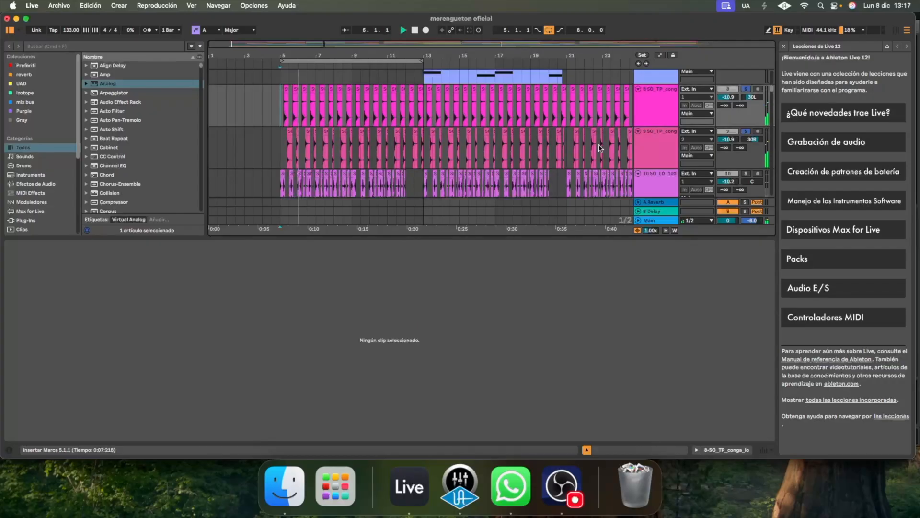
{"action": "key", "text": "plus"}
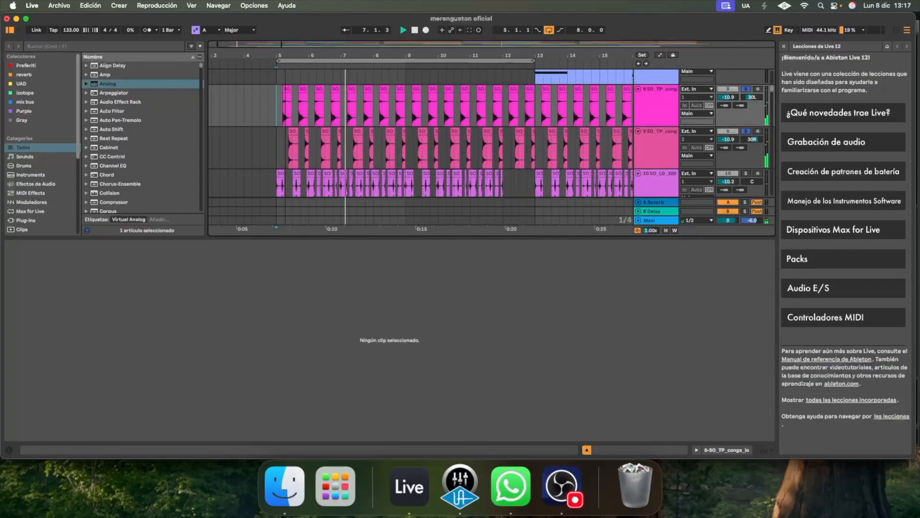
{"action": "key", "text": "plus"}
{"action": "scroll", "coordinate": [487, 136], "scroll_direction": "down", "scroll_amount": 3}
{"action": "key", "text": "space"}
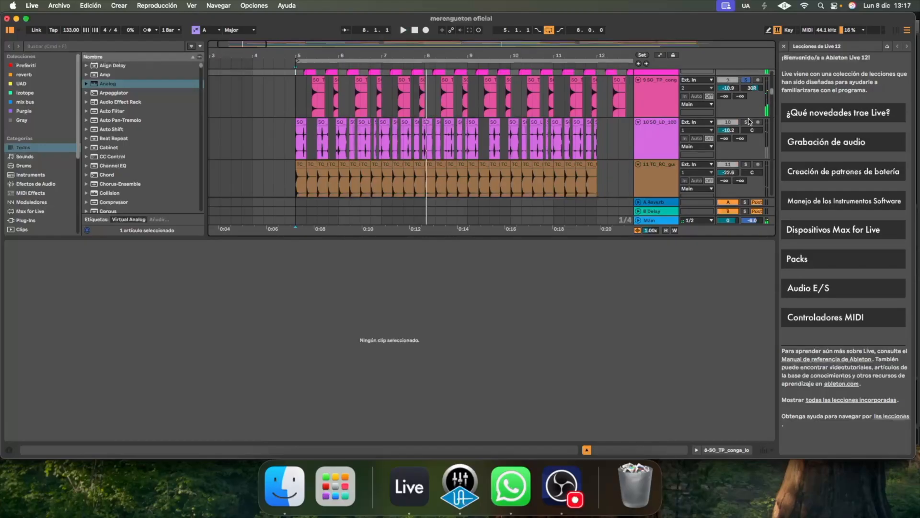
Solo percussion loop track 10, play from bar 5, and add the guiro track 11 to the solo
{"action": "left_click", "coordinate": [746, 123]}
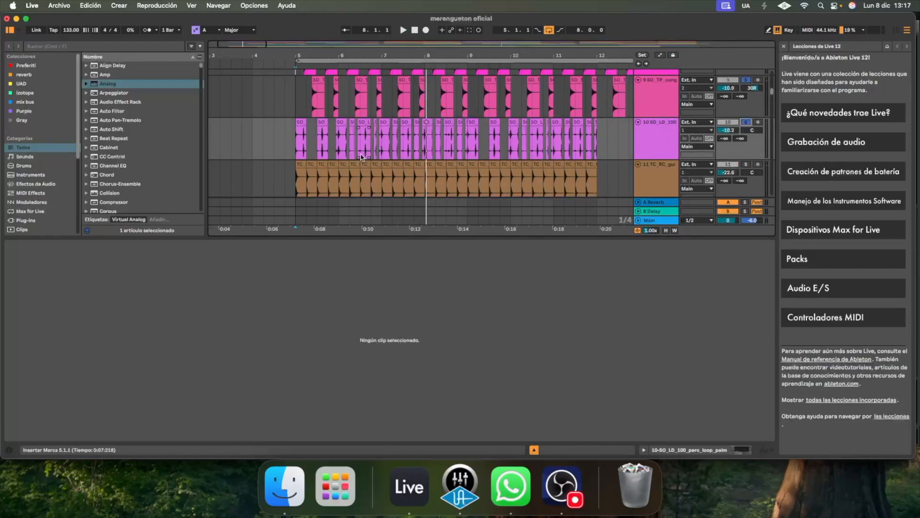
{"action": "left_click", "coordinate": [294, 143]}
{"action": "key", "text": "space"}
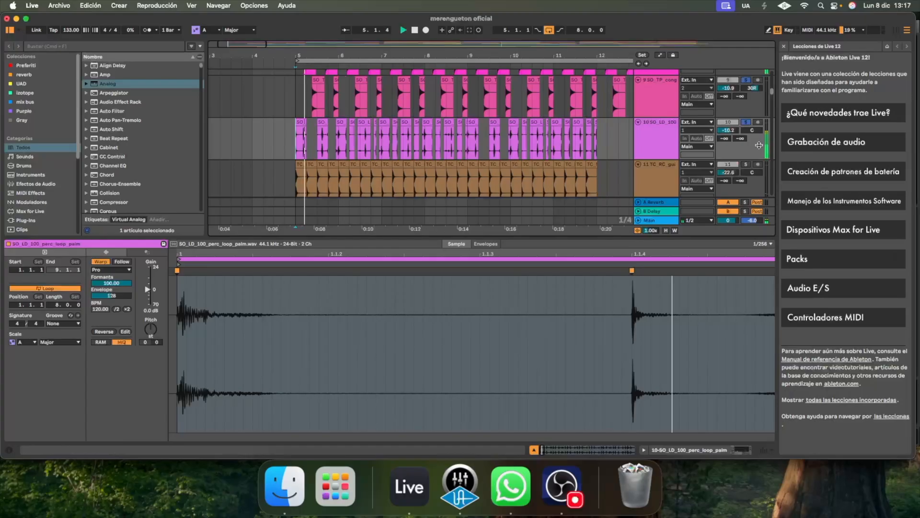
{"action": "scroll", "coordinate": [772, 158], "scroll_direction": "down", "scroll_amount": 2}
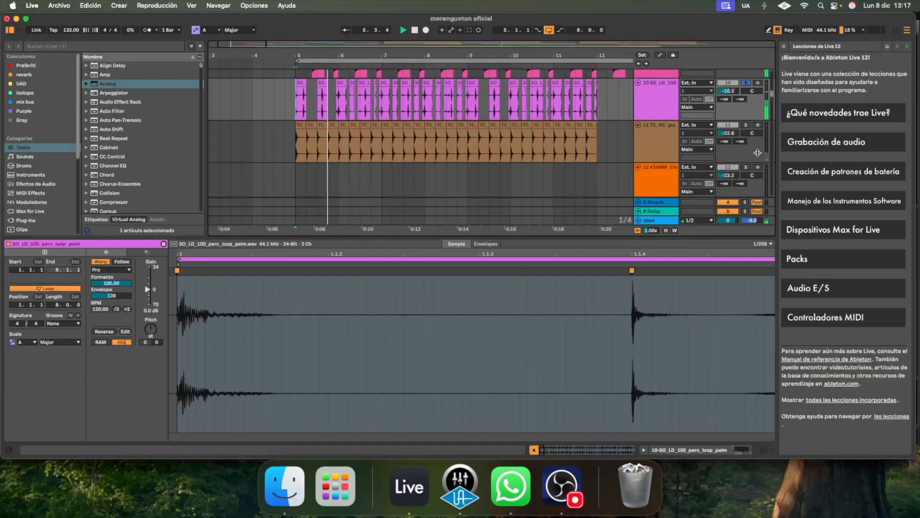
{"action": "left_click", "coordinate": [746, 125]}
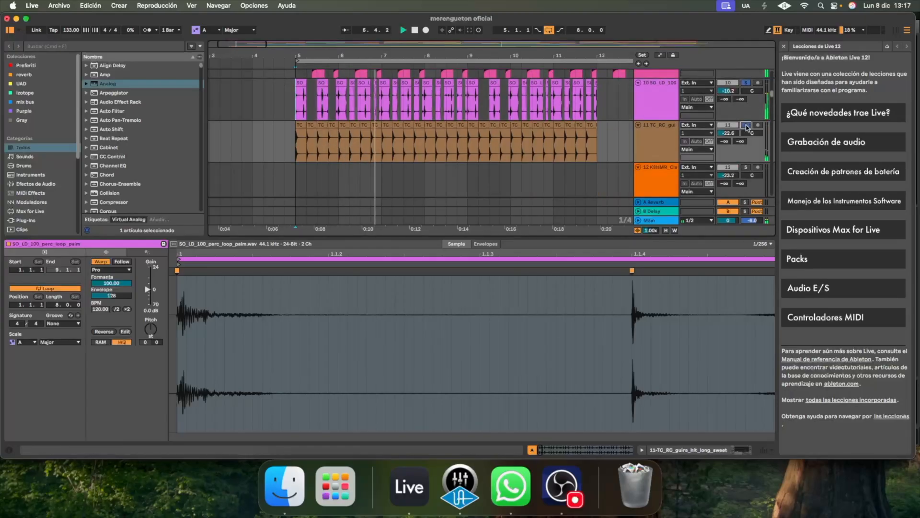
Open the Auto Filter on guiro track 11 and display its Frequency automation in the arrangement
{"action": "left_click", "coordinate": [665, 133]}
{"action": "double_click", "coordinate": [665, 137]}
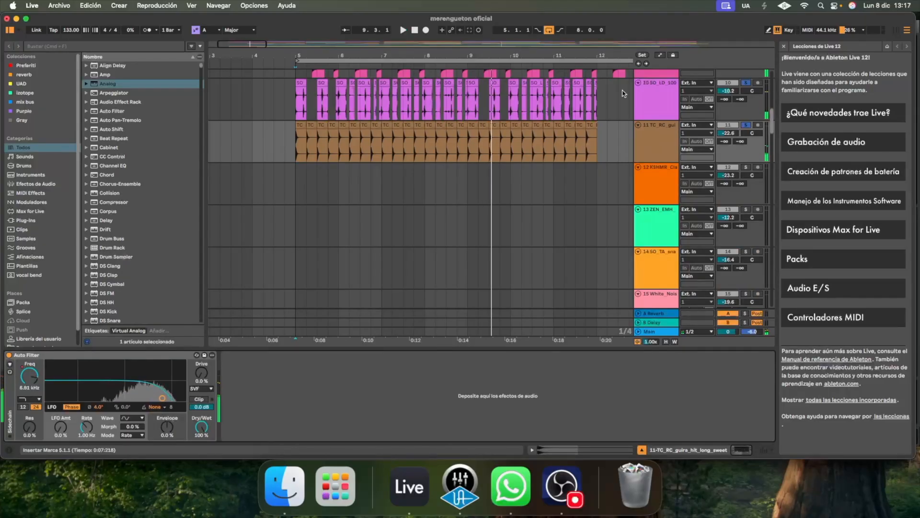
{"action": "key", "text": "a"}
{"action": "left_click", "coordinate": [36, 373]}
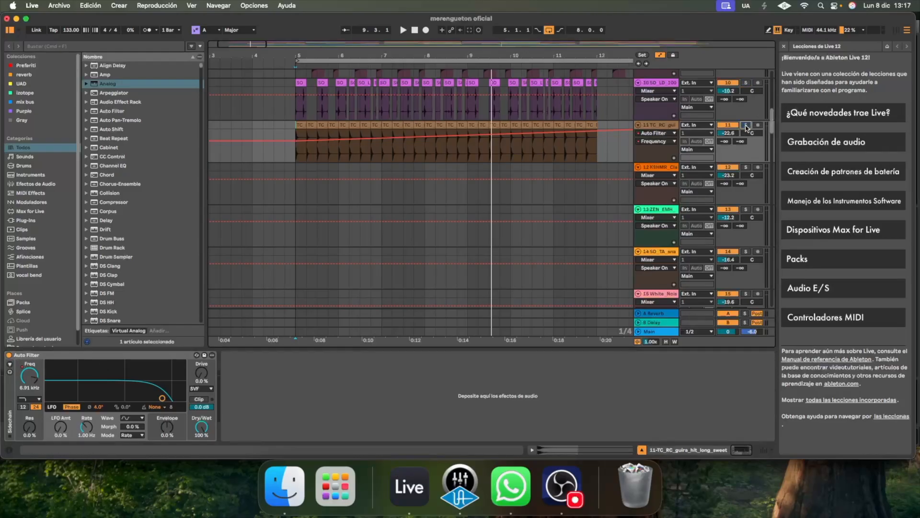
Play the arrangement from bar 5 to hear the filter sweep on guiro track 11 within the full mix
{"action": "key", "text": "space"}
{"action": "left_click_drag", "start_coordinate": [466, 56], "coordinate": [304, 34]}
{"action": "left_click_drag", "start_coordinate": [359, 50], "coordinate": [380, 51]}
{"action": "key", "text": "space"}
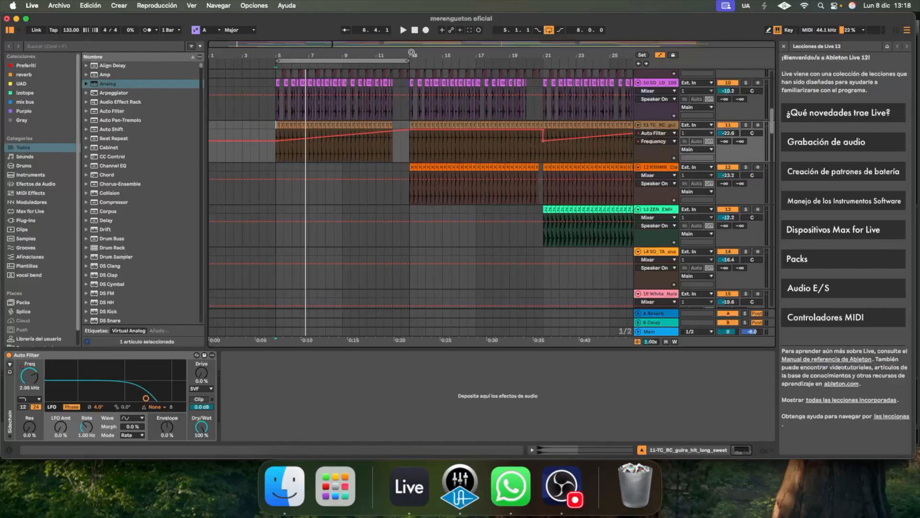
{"action": "left_click", "coordinate": [272, 160]}
{"action": "key", "text": "space"}
{"action": "scroll", "coordinate": [719, 96], "scroll_direction": "down", "scroll_amount": 3}
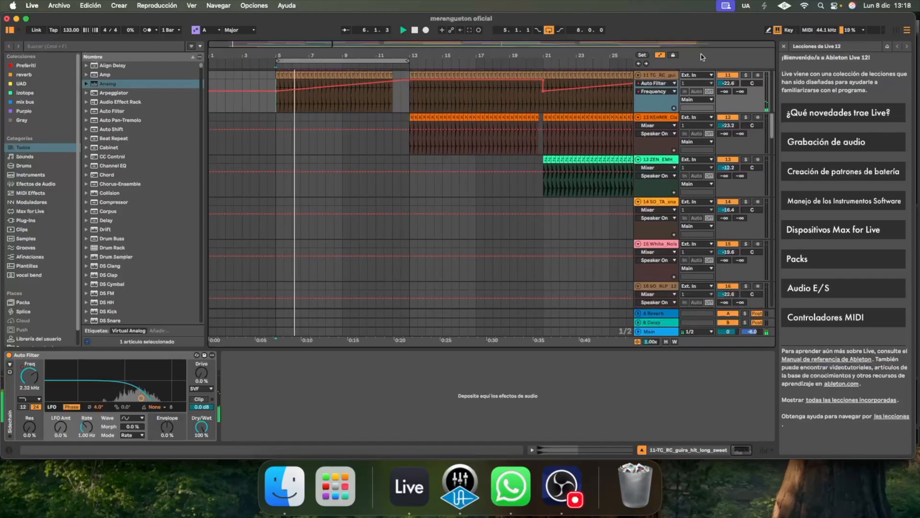
Hide the automation lanes and select bars 8.3.1 to 14.3.1 across the long sweep and reverse crash tracks, 22 and 23
{"action": "left_click", "coordinate": [663, 57]}
{"action": "left_click_drag", "start_coordinate": [772, 128], "coordinate": [772, 171]}
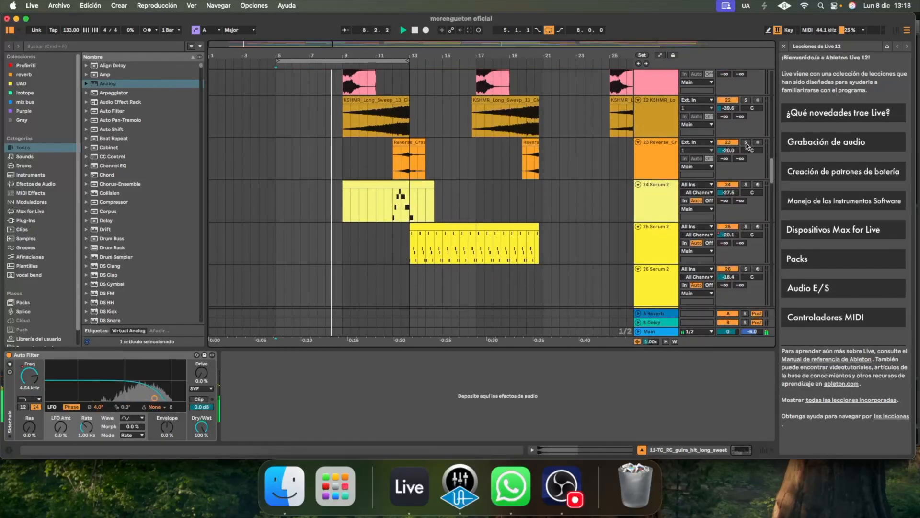
{"action": "left_click_drag", "start_coordinate": [343, 117], "coordinate": [437, 151]}
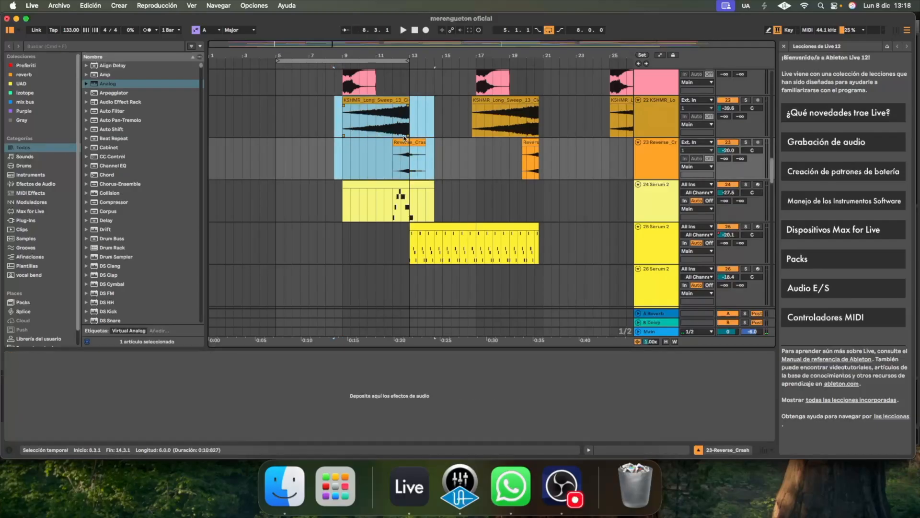
Turn off looping and play the full mix from bar 9 to hear the long sweep and reverse crash
{"action": "left_click", "coordinate": [341, 120]}
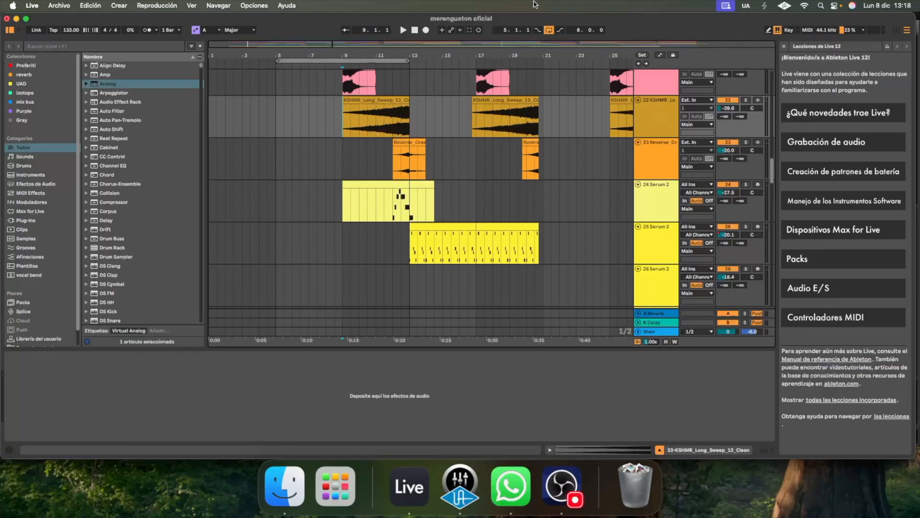
{"action": "left_click", "coordinate": [549, 30]}
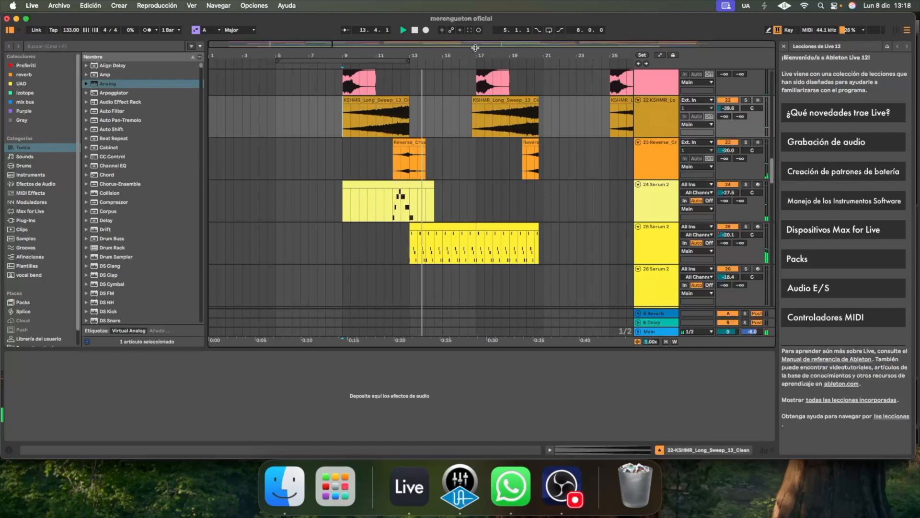
{"action": "scroll", "coordinate": [647, 160], "scroll_direction": "up", "scroll_amount": 2}
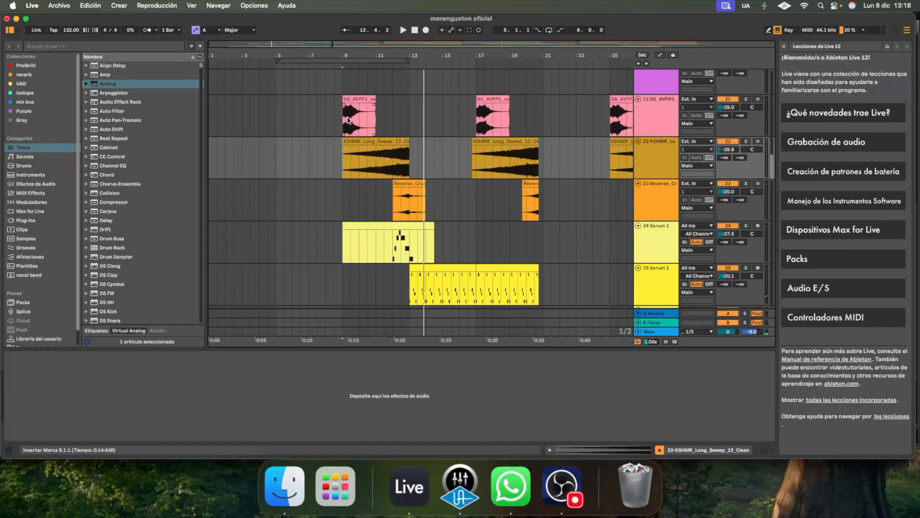
Solo the vocal chop track 21 and play it from bar 9
{"action": "key", "text": "space"}
{"action": "left_click", "coordinate": [759, 115]}
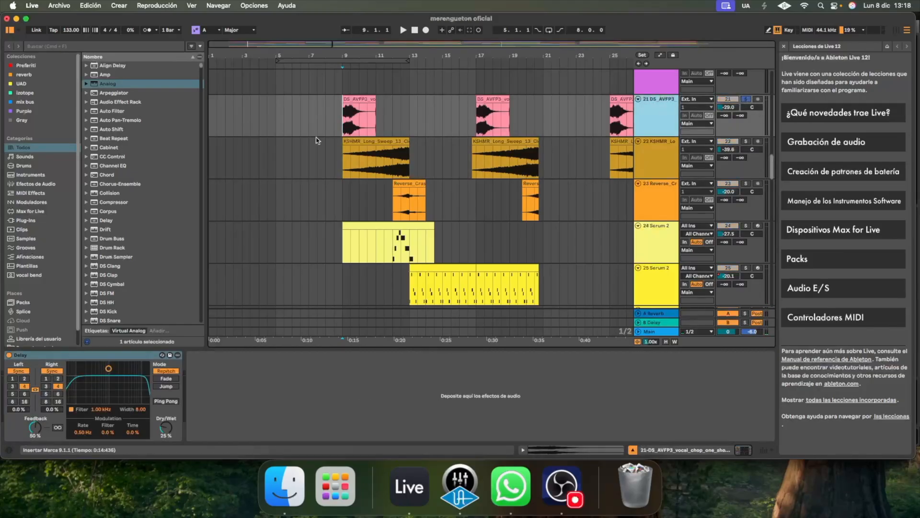
{"action": "key", "text": "space"}
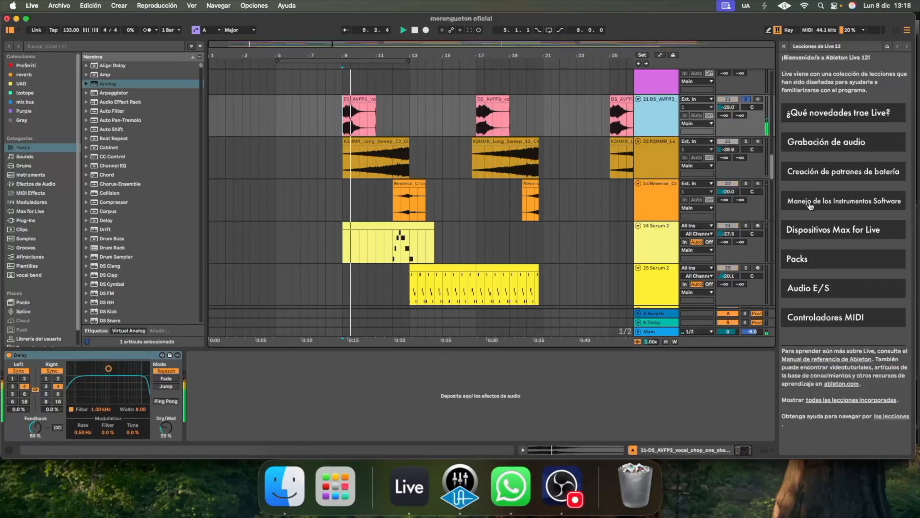
Solo Serum 2 track 24, play it from bar 12, and select its Glitch effect
{"action": "left_click", "coordinate": [449, 263]}
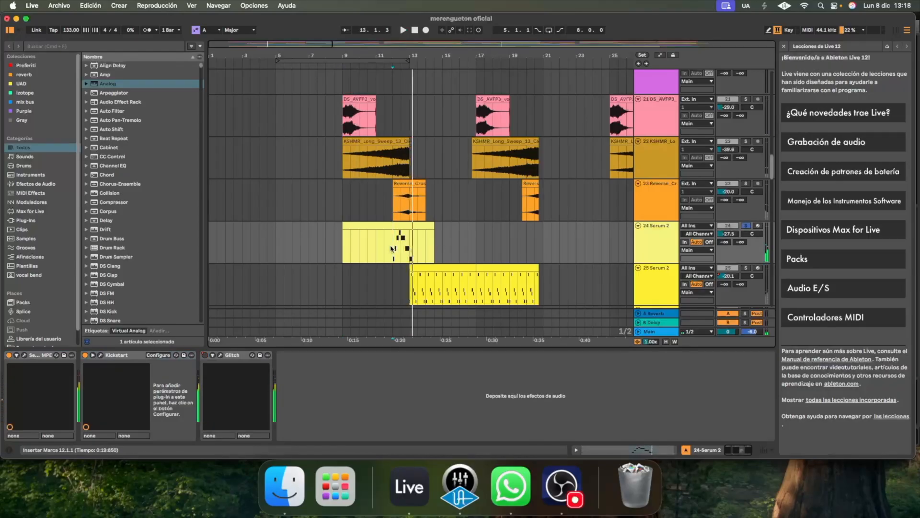
{"action": "key", "text": "space"}
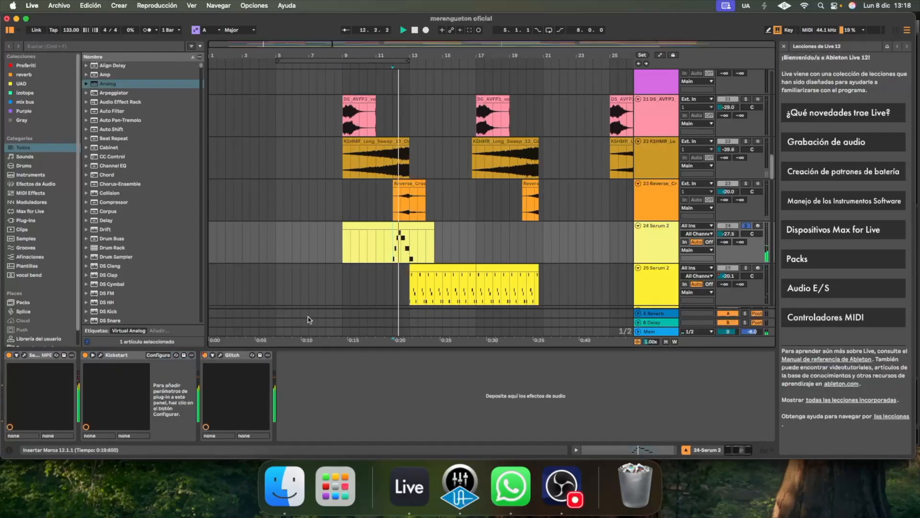
{"action": "key", "text": "space"}
{"action": "left_click", "coordinate": [227, 355]}
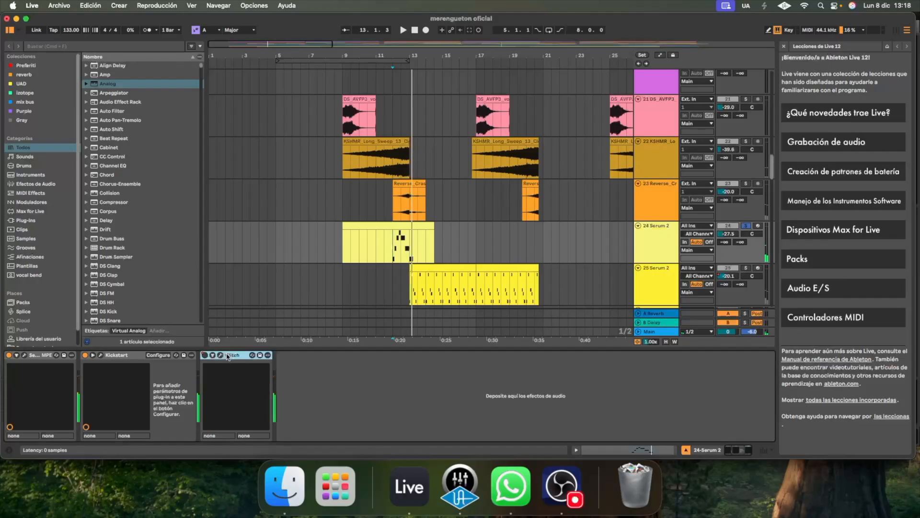
Take Serum 2 track 24 out of solo and play the full mix from bar 11.3
{"action": "left_click_drag", "start_coordinate": [774, 175], "coordinate": [776, 191]}
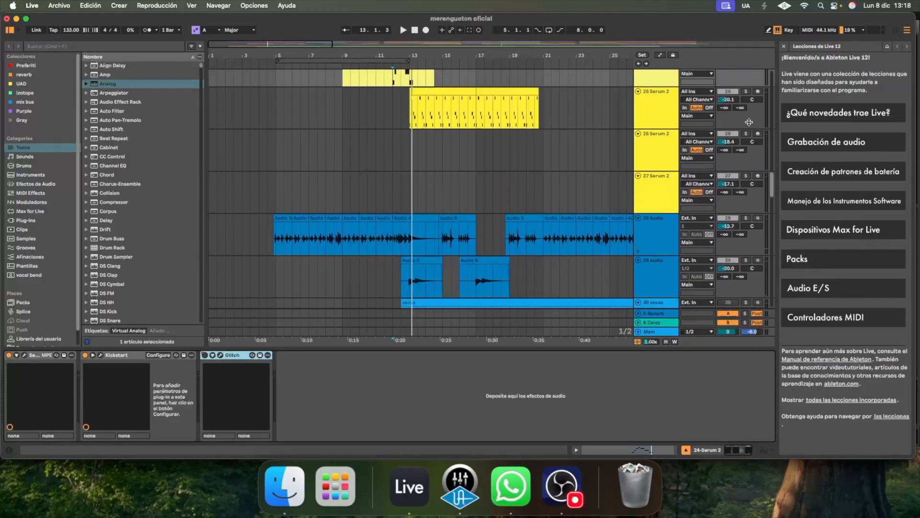
{"action": "scroll", "coordinate": [752, 93], "scroll_direction": "up", "scroll_amount": 2}
{"action": "left_click", "coordinate": [746, 94]}
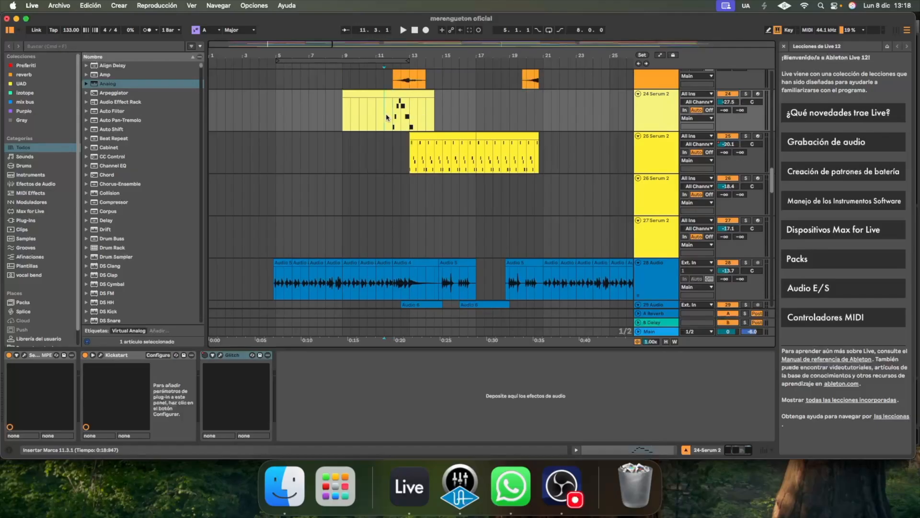
{"action": "key", "text": "space"}
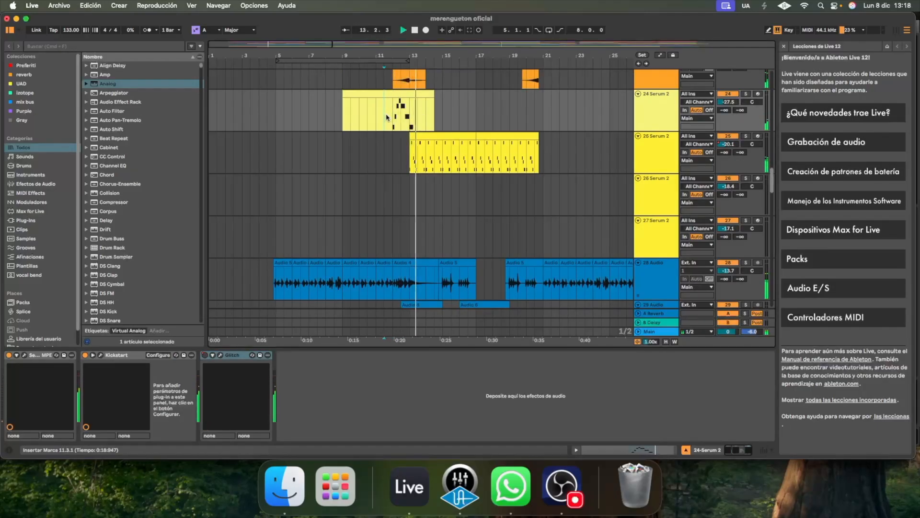
{"action": "key", "text": "space"}
Move the eight-bar loop region to start at bar 13 and place the playback marker there
{"action": "left_click_drag", "start_coordinate": [396, 60], "coordinate": [518, 69]}
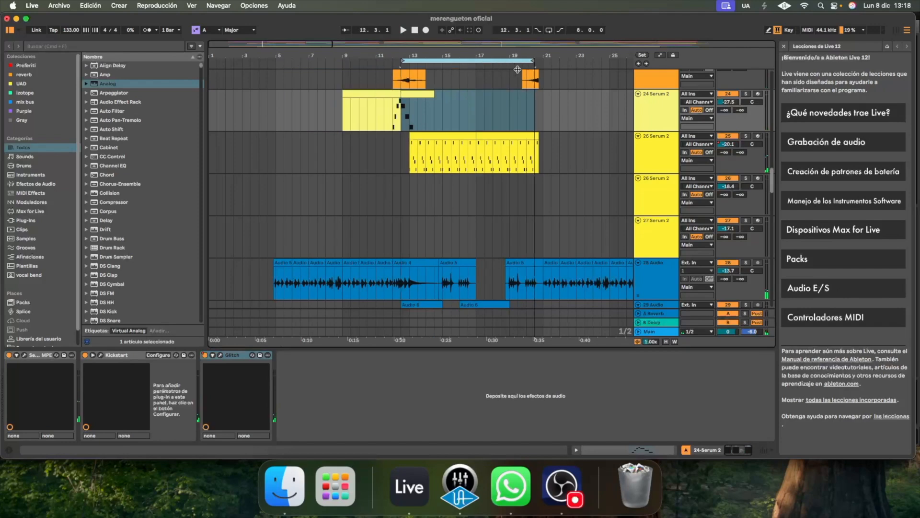
{"action": "left_click_drag", "start_coordinate": [772, 183], "coordinate": [782, 78]}
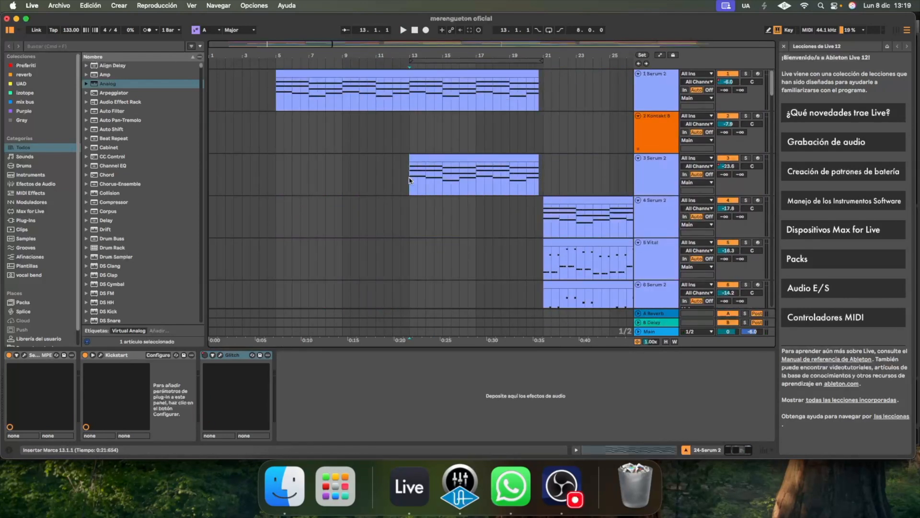
{"action": "left_click", "coordinate": [764, 166]}
Solo Serum 2 track 7 and play its part from bar 13
{"action": "left_click_drag", "start_coordinate": [774, 89], "coordinate": [774, 107]}
{"action": "left_click", "coordinate": [748, 158]}
{"action": "key", "text": "space"}
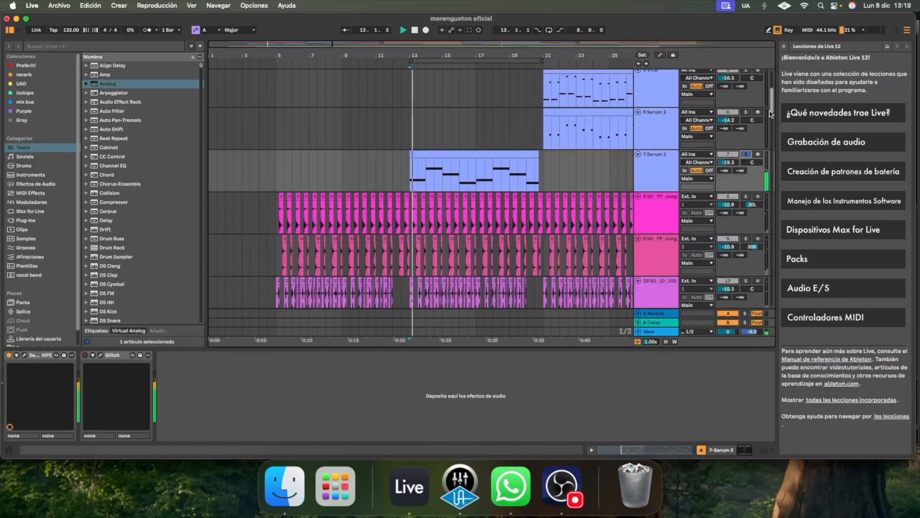
Solo the KSHMR claps track 12, play it from bar 13, and return to the full mix
{"action": "scroll", "coordinate": [746, 144], "scroll_direction": "down", "scroll_amount": 10}
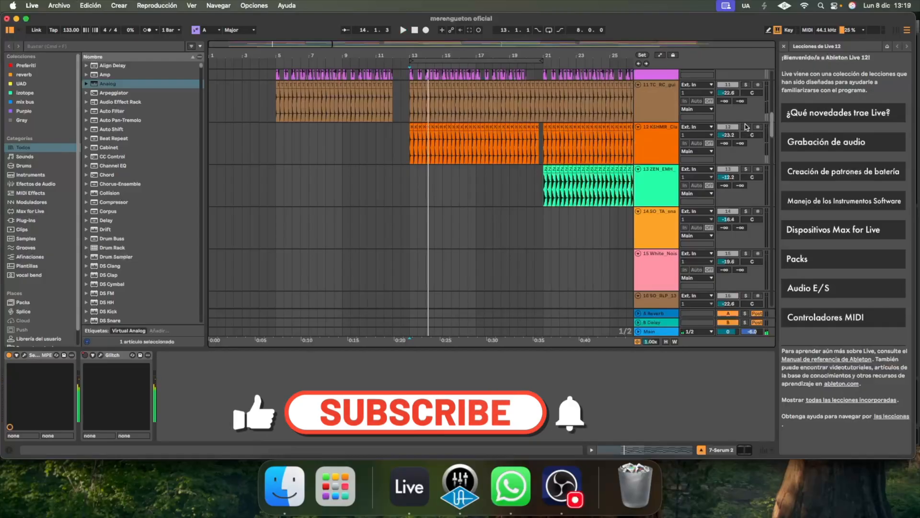
{"action": "left_click", "coordinate": [745, 127]}
{"action": "key", "text": "space"}
{"action": "key", "text": "space"}
{"action": "left_click", "coordinate": [746, 127]}
Solo Serum 2 track 25 during playback, inspect its Kickstart plug-in window, and replay the part from bar 13
{"action": "left_click_drag", "start_coordinate": [772, 128], "coordinate": [772, 182]}
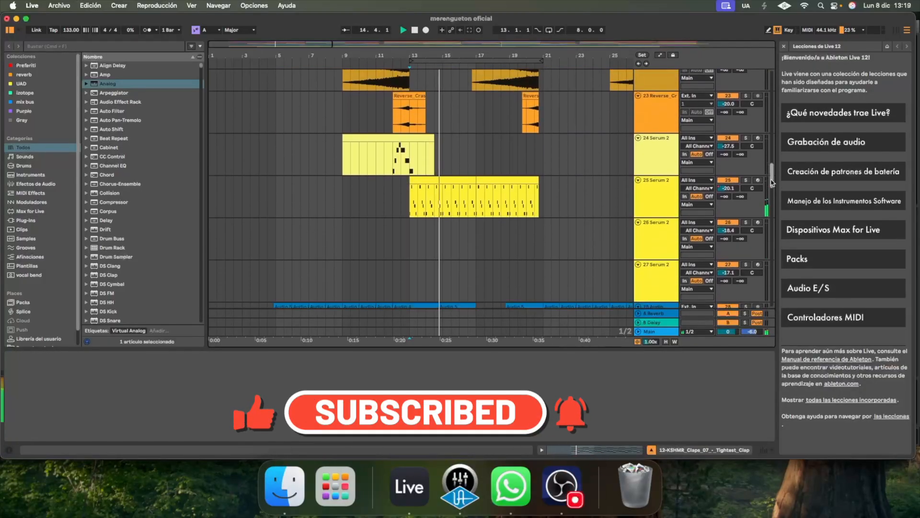
{"action": "left_click", "coordinate": [746, 180]}
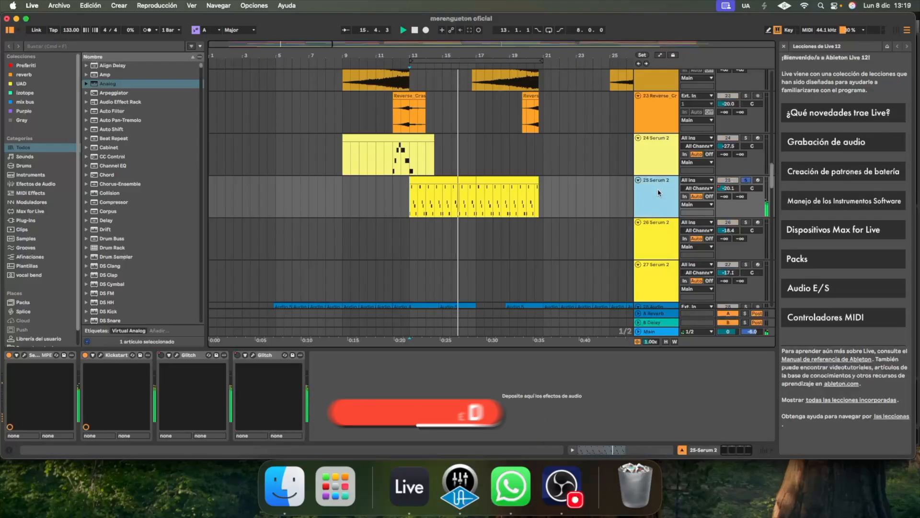
{"action": "left_click", "coordinate": [99, 355]}
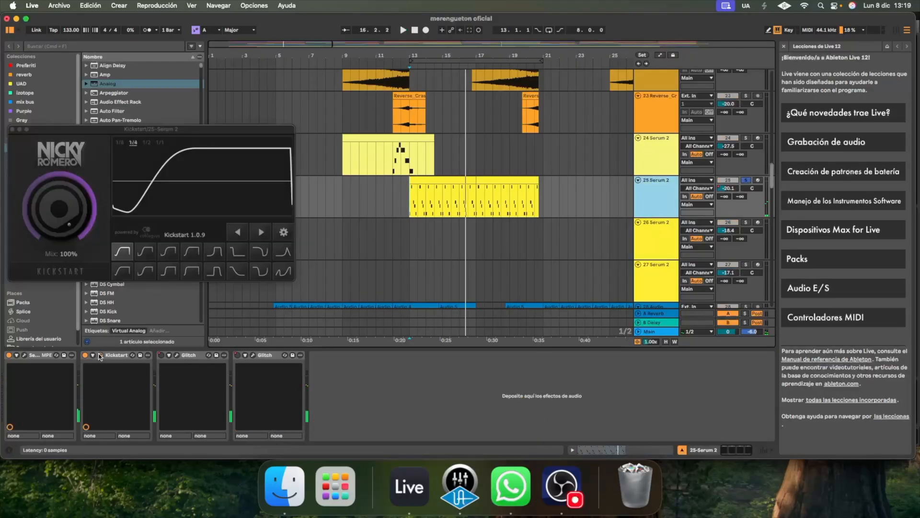
{"action": "left_click", "coordinate": [13, 129]}
{"action": "key", "text": "space"}
Solo audio track 29 with Guitar Rig 7 FX, play it from bar 13, and unsolo it to compare with the full mix
{"action": "scroll", "coordinate": [772, 91], "scroll_direction": "down", "scroll_amount": 5}
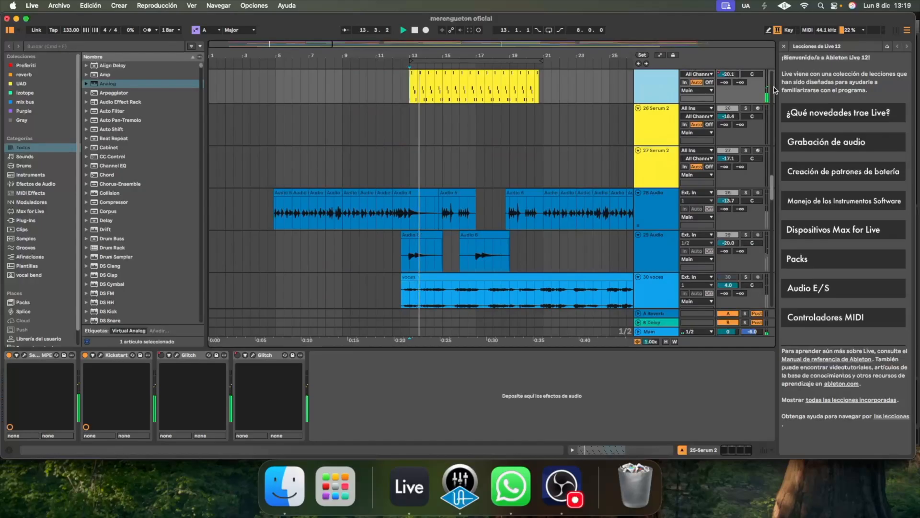
{"action": "left_click", "coordinate": [428, 270]}
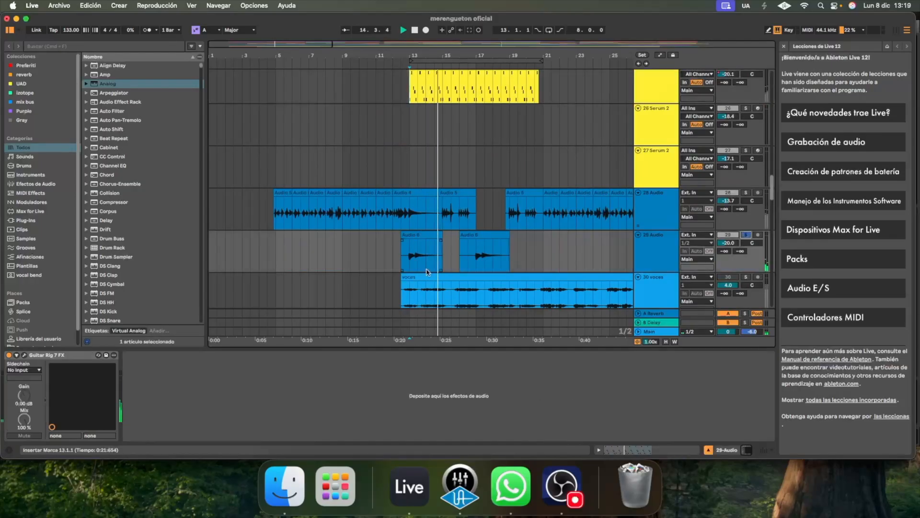
{"action": "left_click", "coordinate": [410, 254]}
{"action": "key", "text": "space"}
{"action": "key", "text": "space"}
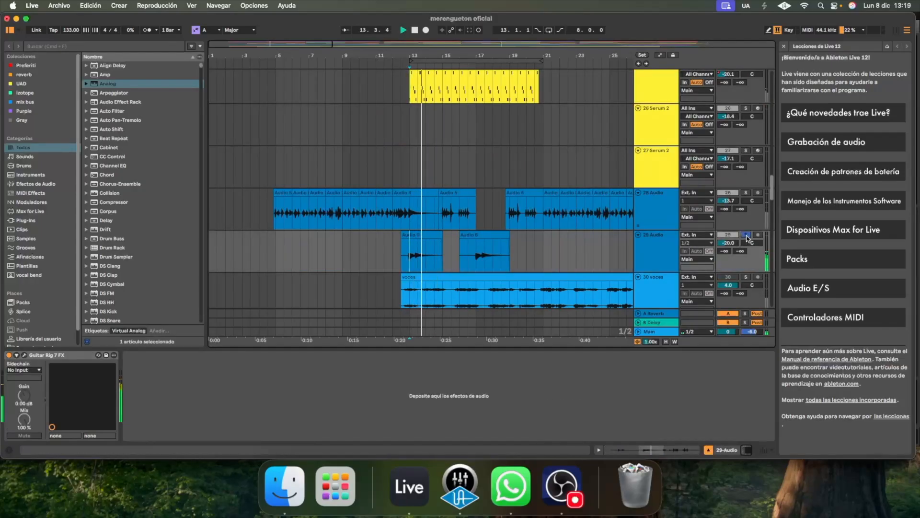
{"action": "key", "text": "space"}
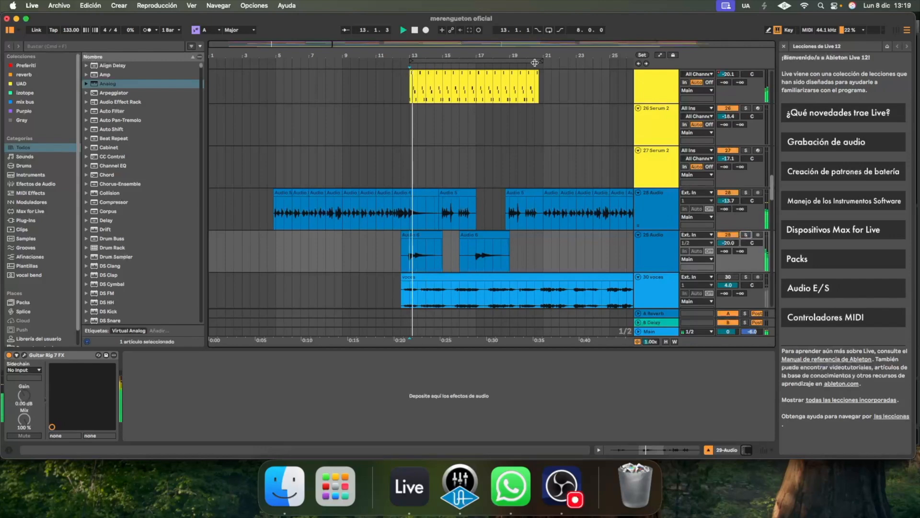
Move the eight-bar loop region to start at bar 21 and play the full mix from bar 20
{"action": "scroll", "coordinate": [539, 61], "scroll_direction": "right", "scroll_amount": 5}
{"action": "left_click_drag", "start_coordinate": [410, 61], "coordinate": [544, 62]}
{"action": "left_click_drag", "start_coordinate": [772, 188], "coordinate": [742, 80]}
{"action": "key", "text": "space"}
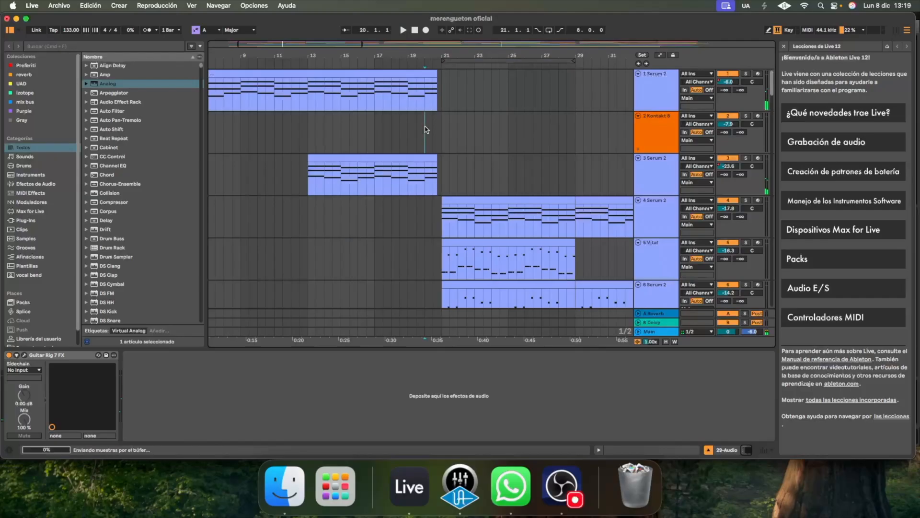
{"action": "left_click", "coordinate": [425, 127]}
{"action": "key", "text": "space"}
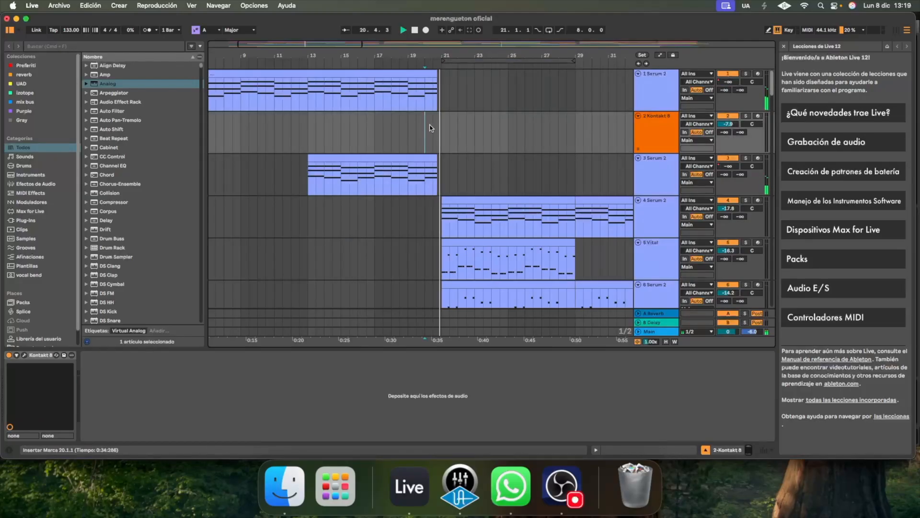
Solo the Vital track 5 and play its melody from bar 21
{"action": "mouse_move", "coordinate": [772, 92]}
{"action": "left_mouse_down"}
{"action": "mouse_move", "coordinate": [772, 117]}
{"action": "mouse_move", "coordinate": [771, 106]}
{"action": "left_mouse_up"}
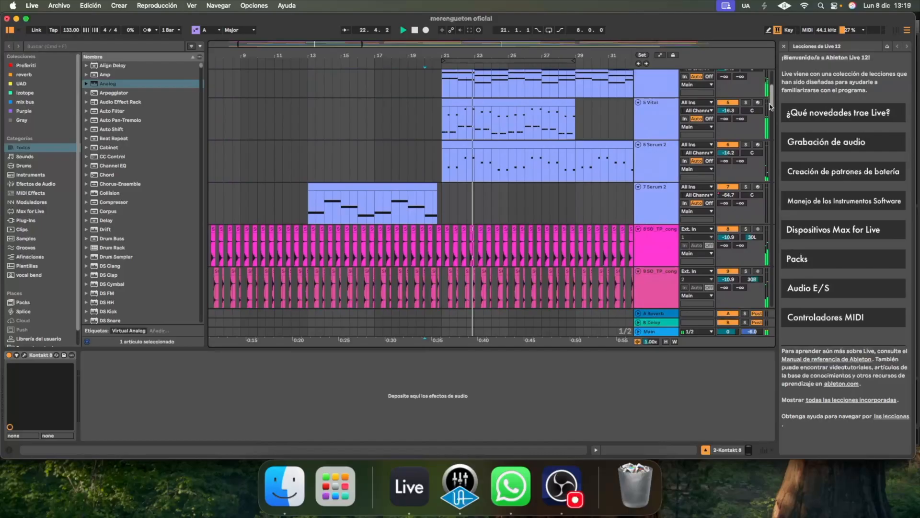
{"action": "left_click", "coordinate": [745, 102]}
{"action": "key", "text": "space"}
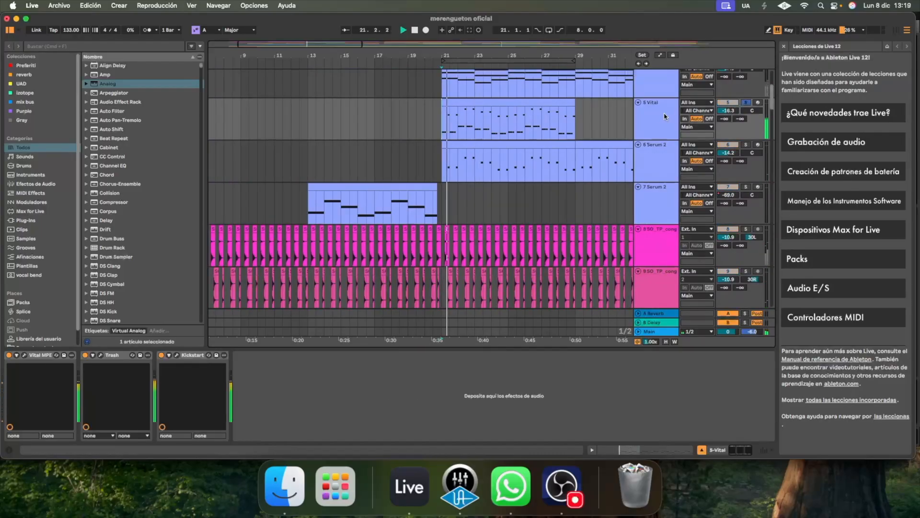
View the Trash plug-in on Vital track 5, then bypass and re-enable it during playback to compare the sound
{"action": "left_click", "coordinate": [101, 354]}
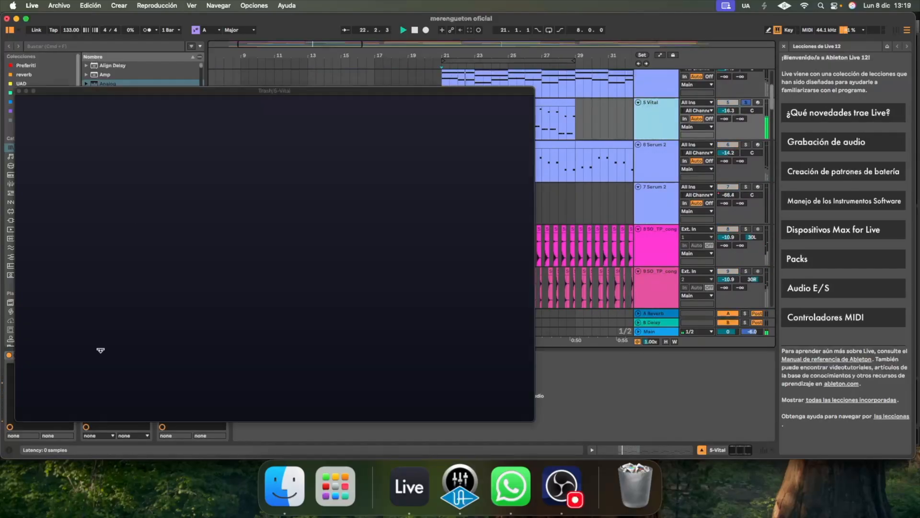
{"action": "left_click", "coordinate": [19, 91]}
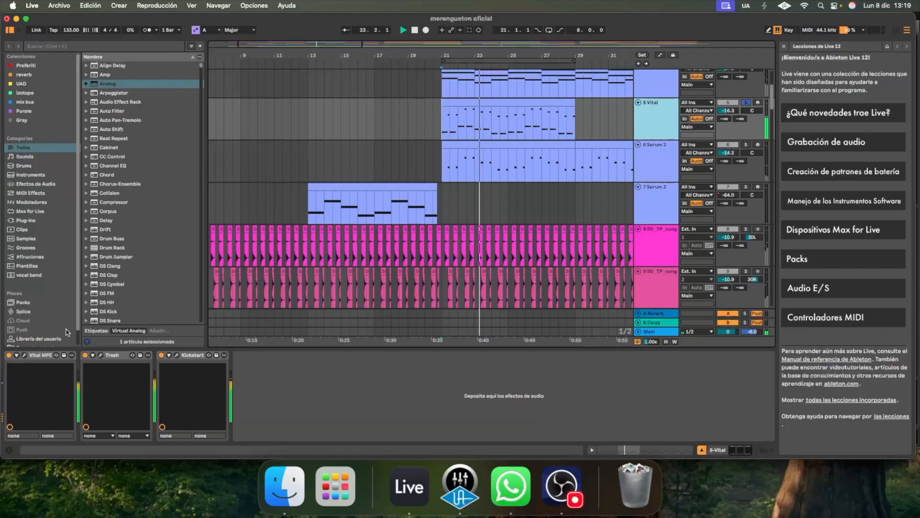
{"action": "left_click", "coordinate": [85, 355]}
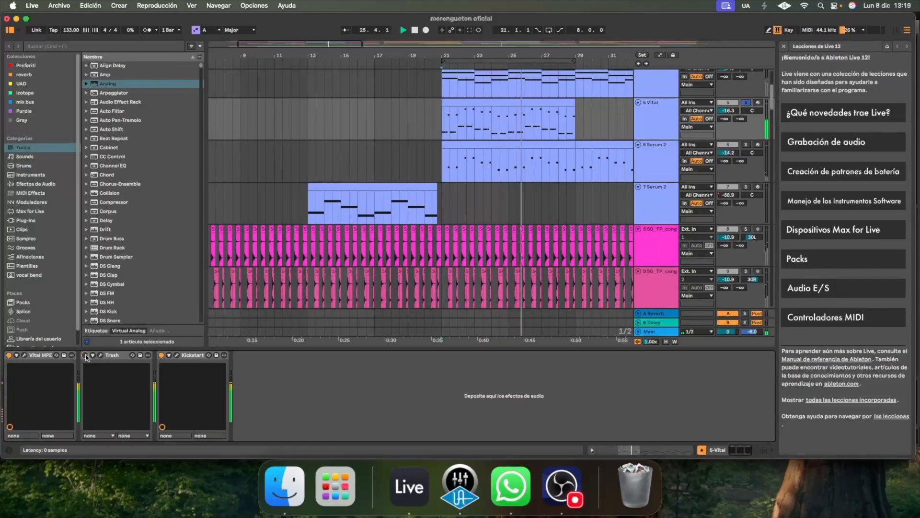
{"action": "left_click", "coordinate": [85, 355]}
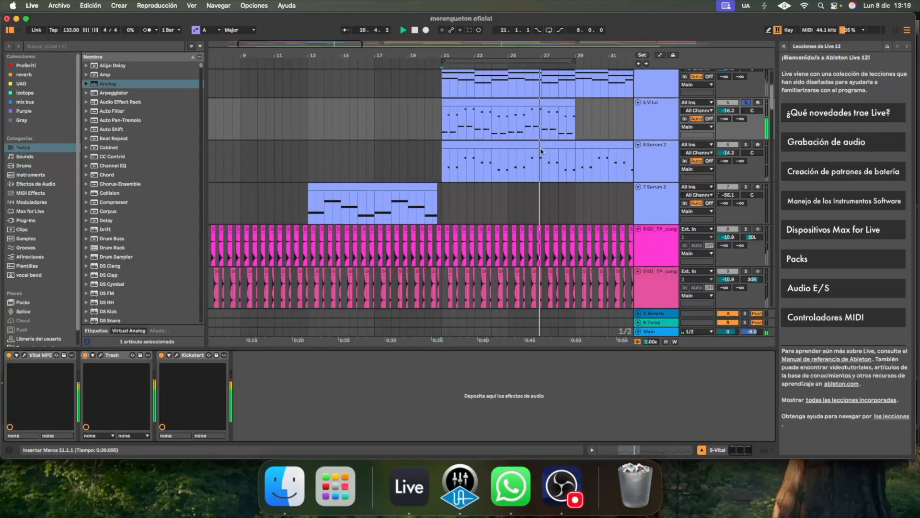
Switch the solo from Vital track 5 to Serum 2 track 6 and play it from bar 21
{"action": "left_click", "coordinate": [746, 103]}
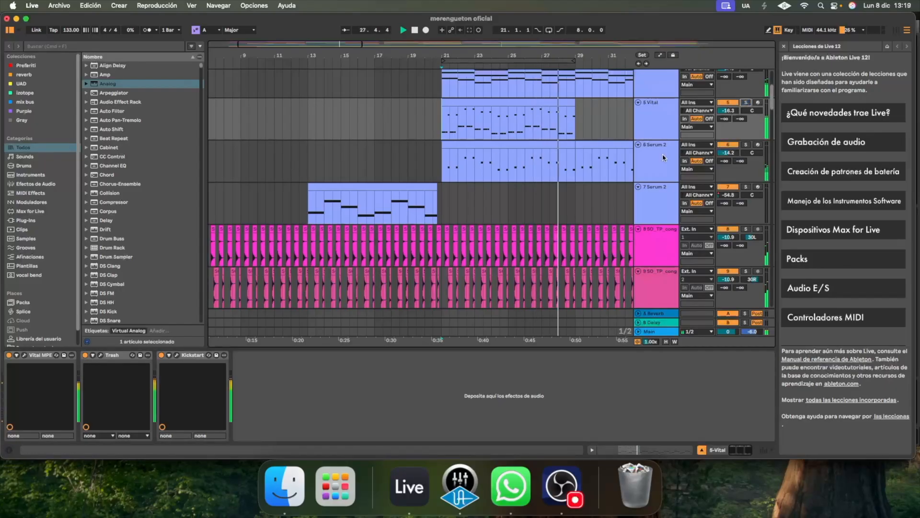
{"action": "left_click", "coordinate": [745, 144]}
{"action": "key", "text": "space"}
{"action": "left_click", "coordinate": [445, 171]}
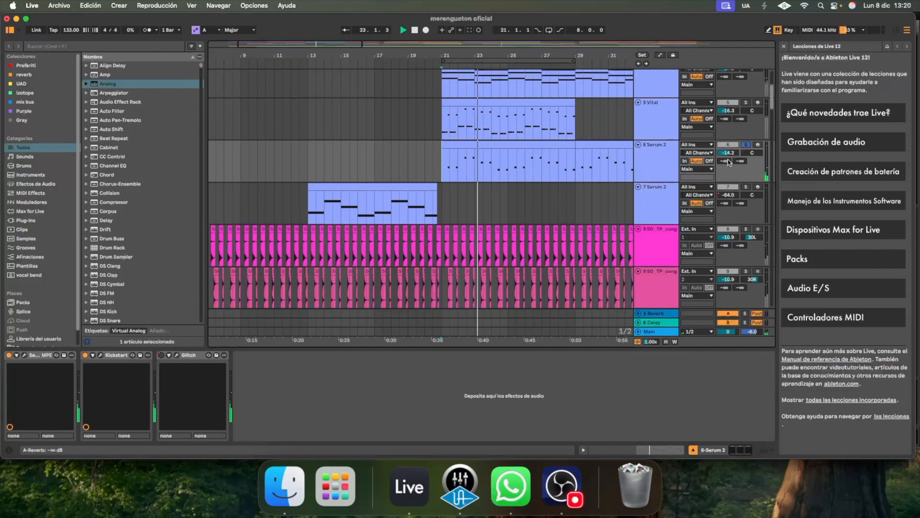
Return Serum 2 track 6 to the full mix and solo the ZEN_EMH kick track 13 during playback
{"action": "left_click_drag", "start_coordinate": [773, 102], "coordinate": [773, 135]}
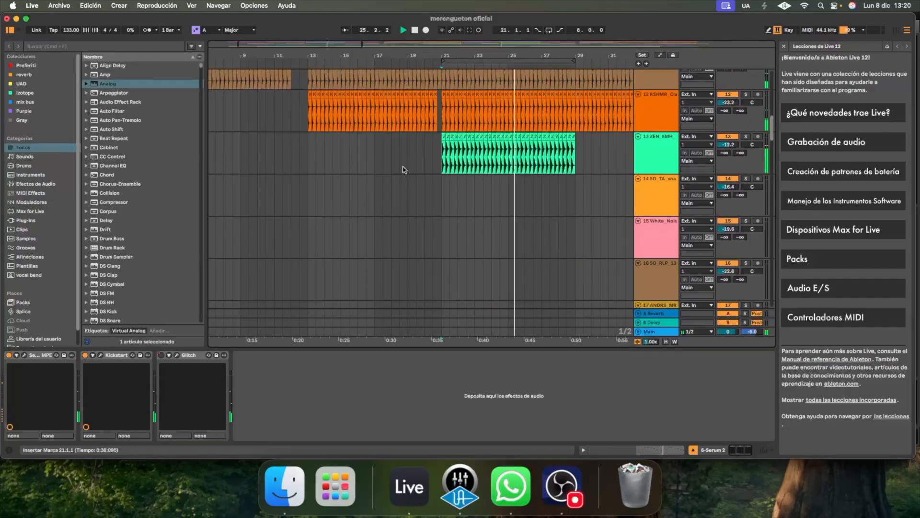
{"action": "left_click", "coordinate": [673, 162]}
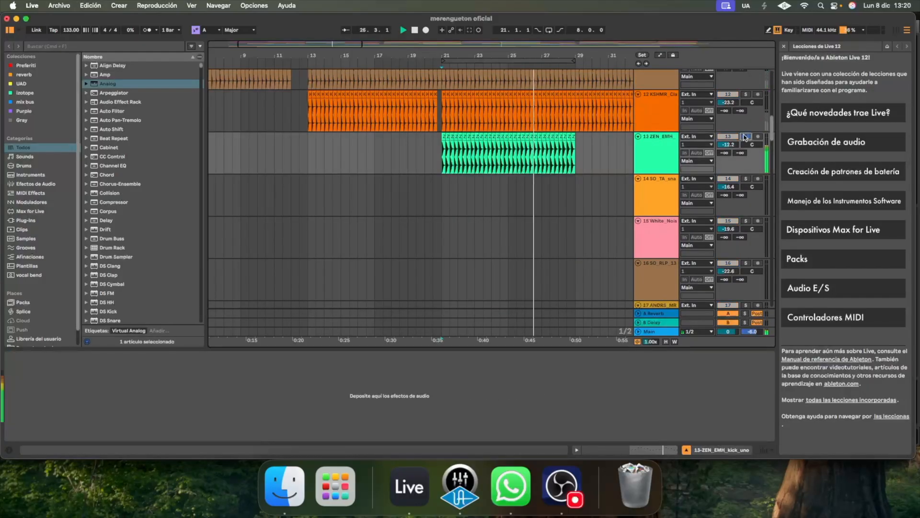
{"action": "scroll", "coordinate": [674, 164], "scroll_direction": "down", "scroll_amount": 3}
Locate the fataya perc loop on track 18 and play the full mix from bar 21
{"action": "left_click_drag", "start_coordinate": [776, 134], "coordinate": [771, 156]}
{"action": "key", "text": "space"}
{"action": "left_click", "coordinate": [439, 143]}
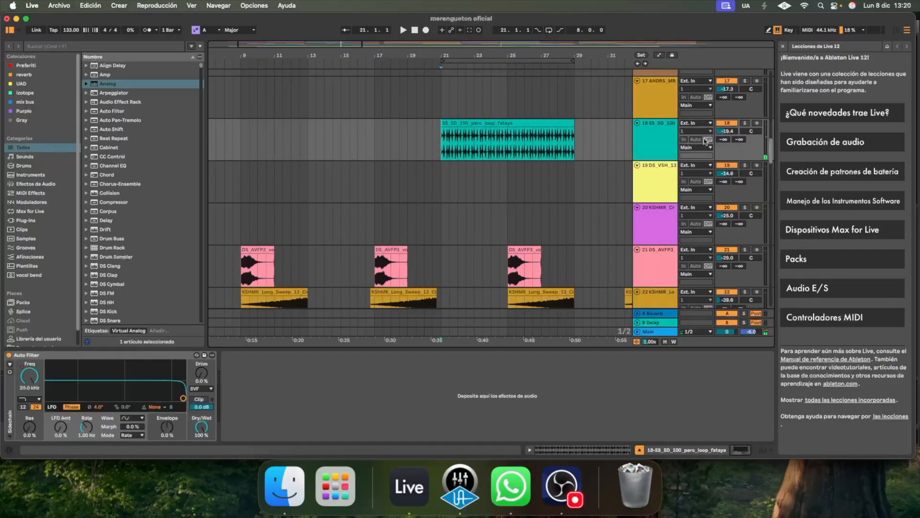
{"action": "key", "text": "space"}
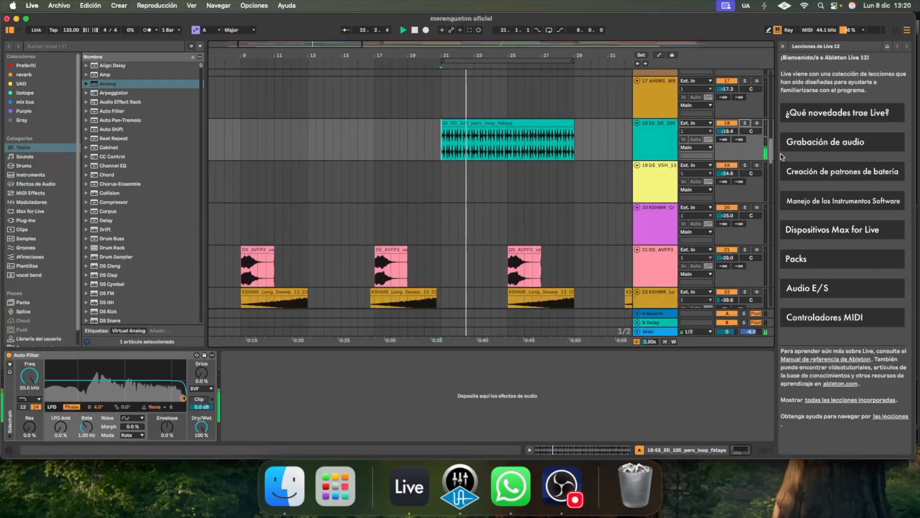
Move the loop range to bars 29–37 during playback and bring the first synth tracks into view
{"action": "mouse_move", "coordinate": [771, 154]}
{"action": "left_mouse_down"}
{"action": "mouse_move", "coordinate": [772, 196]}
{"action": "mouse_move", "coordinate": [772, 154]}
{"action": "left_mouse_up"}
{"action": "scroll", "coordinate": [616, 151], "scroll_direction": "up", "scroll_amount": 3}
{"action": "left_click_drag", "start_coordinate": [517, 56], "coordinate": [564, 56]}
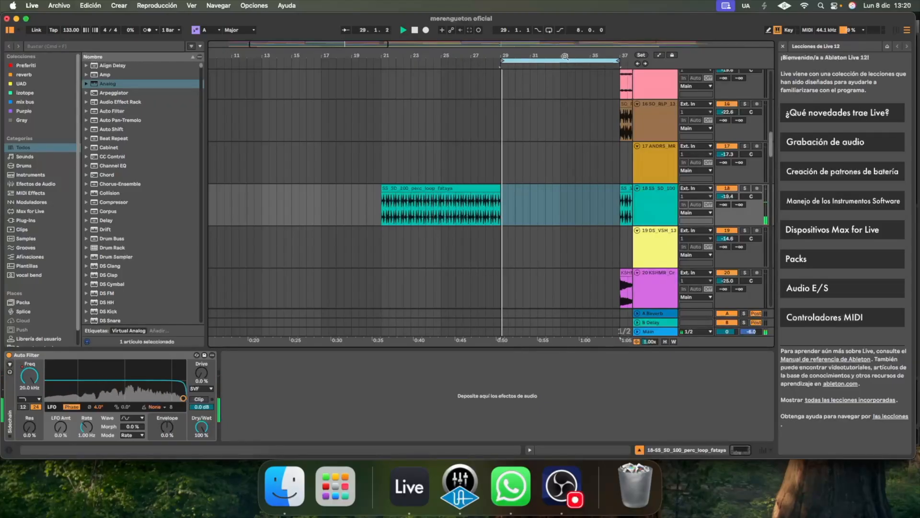
{"action": "left_click_drag", "start_coordinate": [562, 58], "coordinate": [484, 42]}
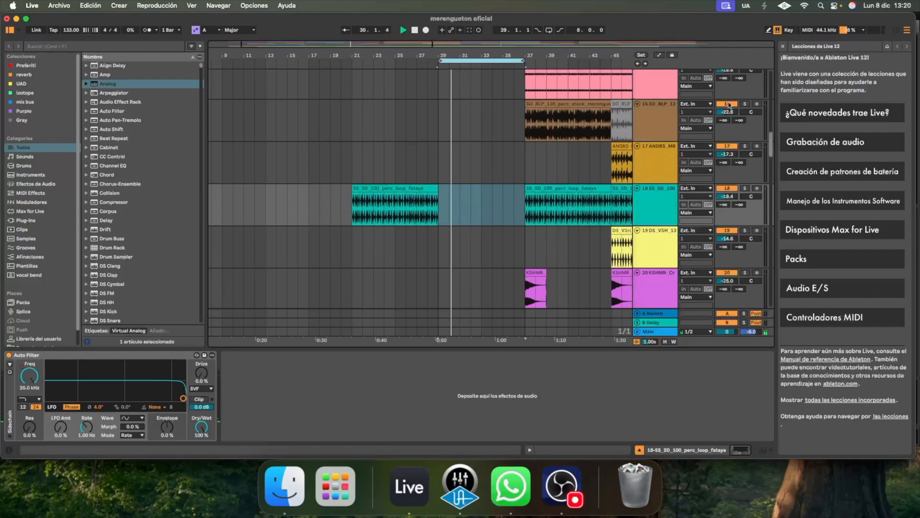
{"action": "left_click_drag", "start_coordinate": [771, 144], "coordinate": [773, 76]}
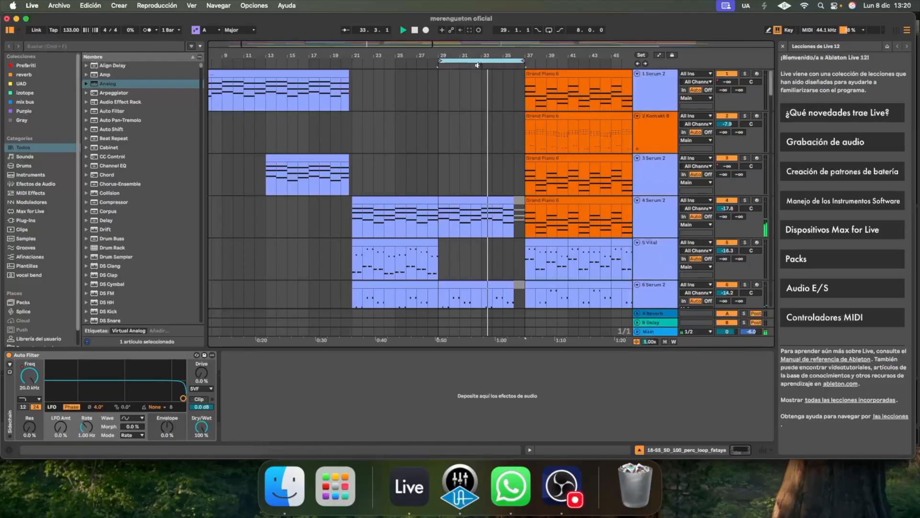
Move the loop range to bars 37–45, play from bar 36 and enable looping
{"action": "left_click_drag", "start_coordinate": [478, 61], "coordinate": [563, 61]}
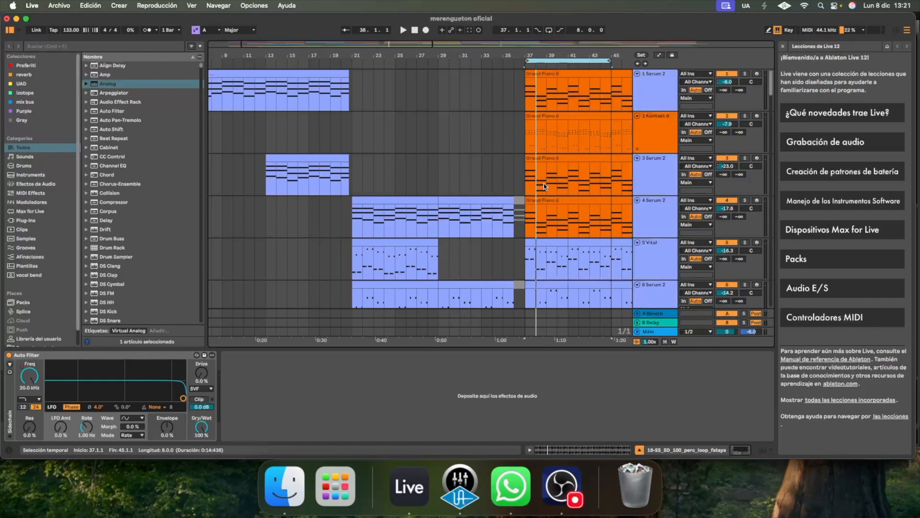
{"action": "left_click", "coordinate": [512, 137]}
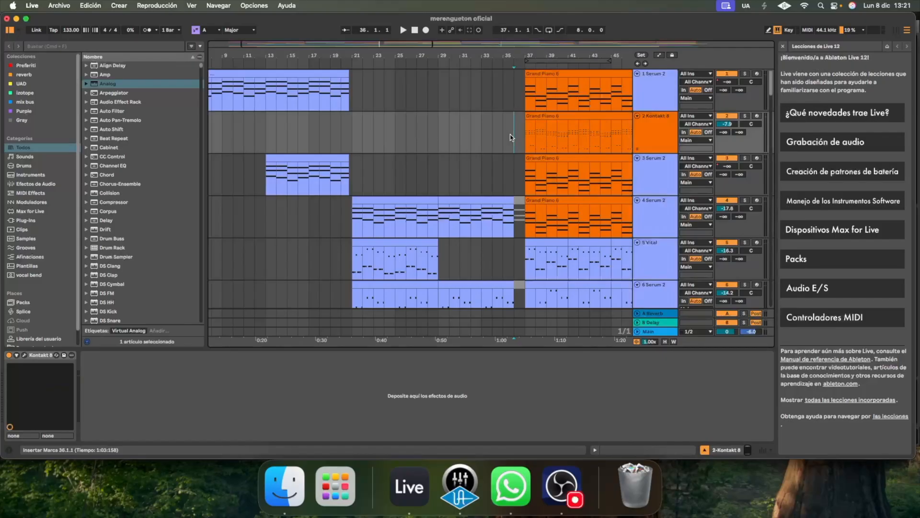
{"action": "key", "text": "space"}
{"action": "left_click", "coordinate": [548, 30]}
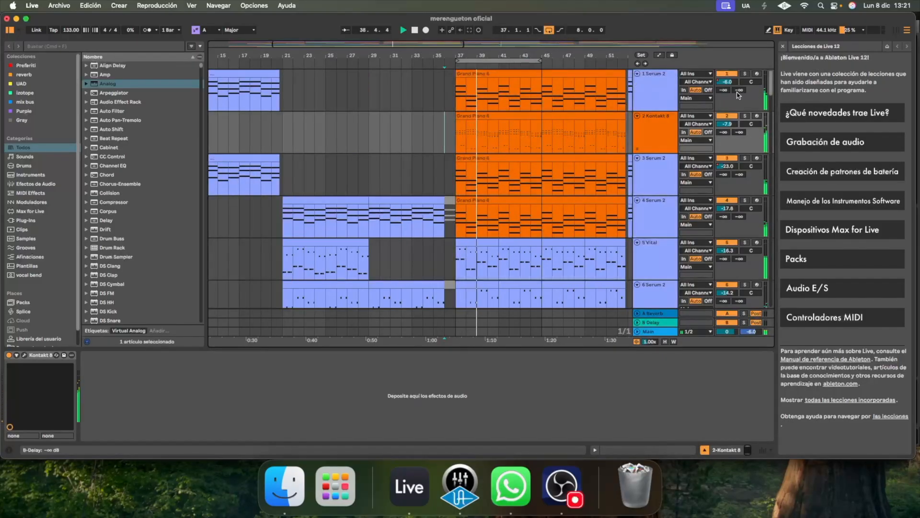
Solo Kontakt 8 track 2 from bar 37 and view The Gentleman piano instrument
{"action": "left_click", "coordinate": [458, 140]}
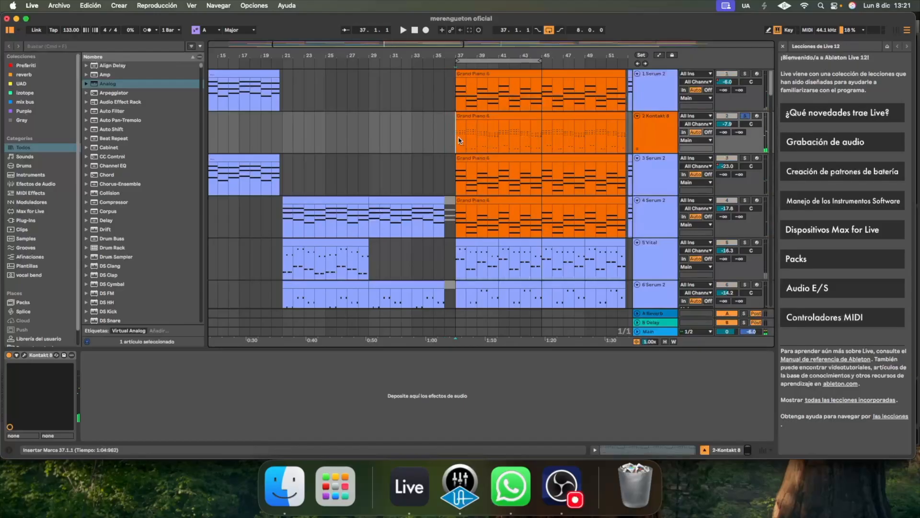
{"action": "left_click", "coordinate": [25, 356]}
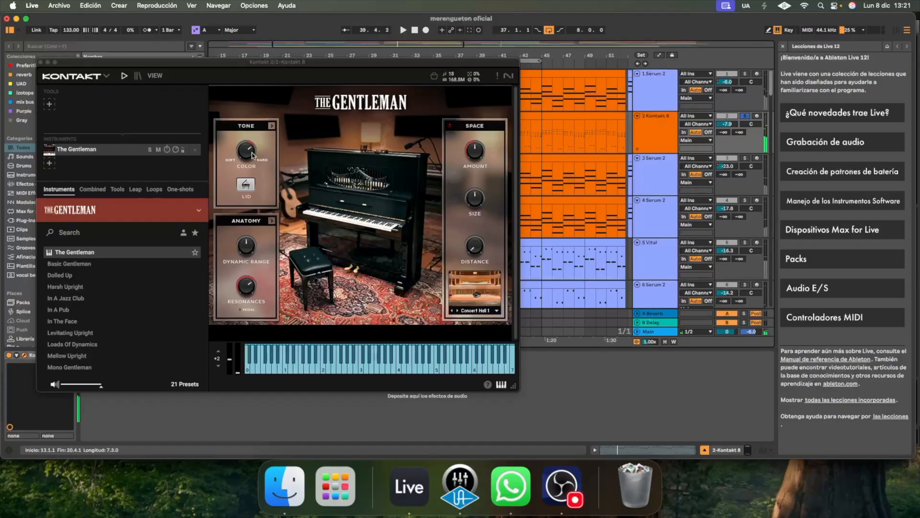
{"action": "left_click", "coordinate": [41, 62]}
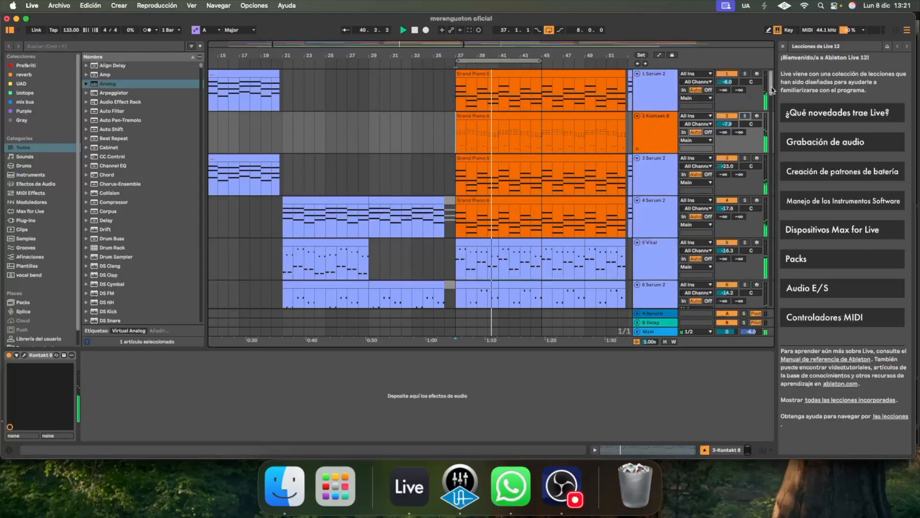
Show Serum 2 tracks 26 and 27 and move the loop range to bars 45–53 during playback
{"action": "scroll", "coordinate": [773, 107], "scroll_direction": "down", "scroll_amount": 5}
{"action": "left_click_drag", "start_coordinate": [772, 106], "coordinate": [783, 189]}
{"action": "left_click_drag", "start_coordinate": [509, 61], "coordinate": [598, 60]}
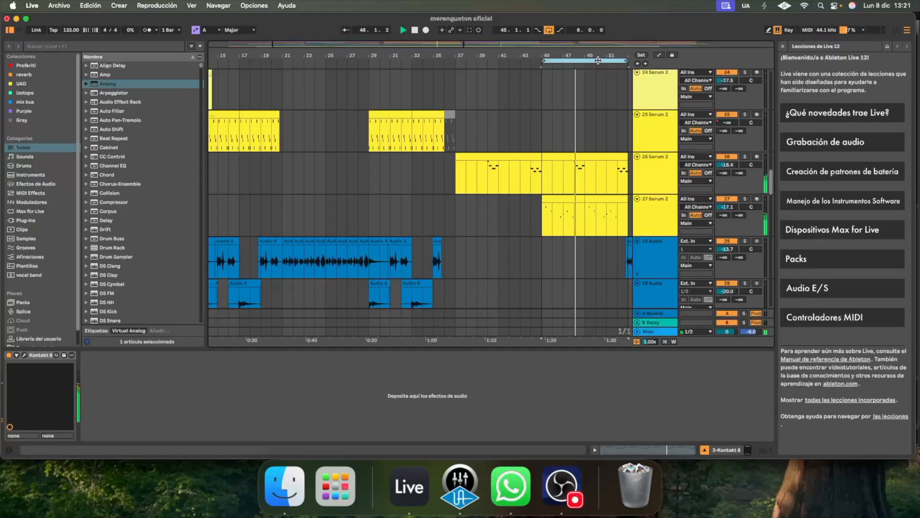
Solo Serum 2 track 27 and play it from bar 45 with Guitar Rig 7 FX bypassed and re-enabled to compare the sound
{"action": "left_click", "coordinate": [598, 220]}
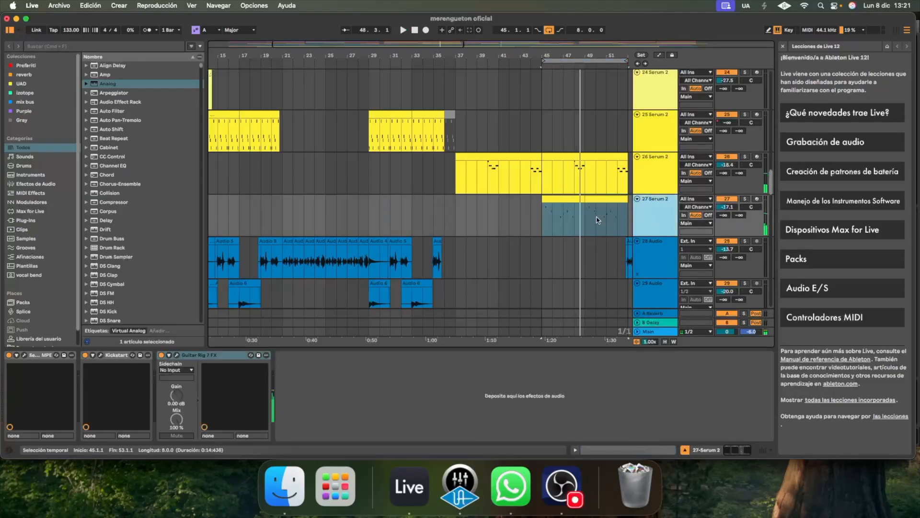
{"action": "left_click", "coordinate": [542, 216]}
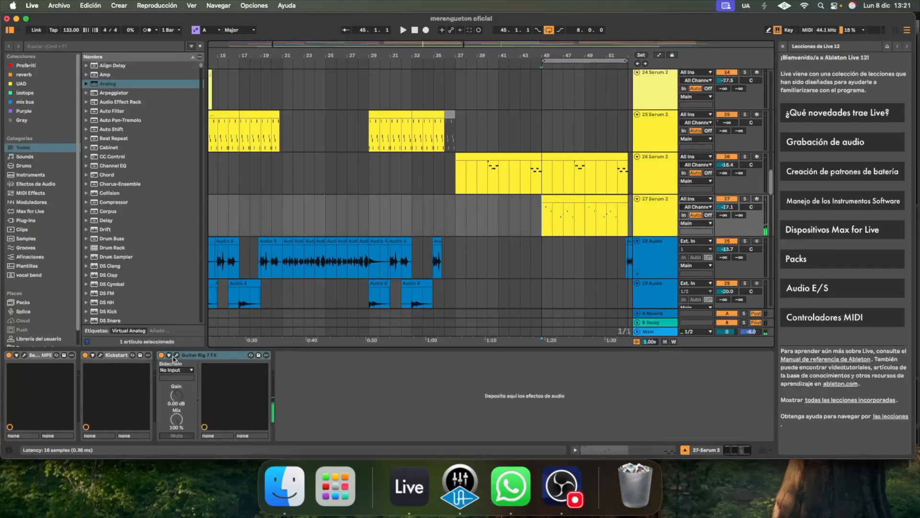
{"action": "left_click", "coordinate": [163, 357]}
{"action": "left_click", "coordinate": [745, 199]}
{"action": "key", "text": "space"}
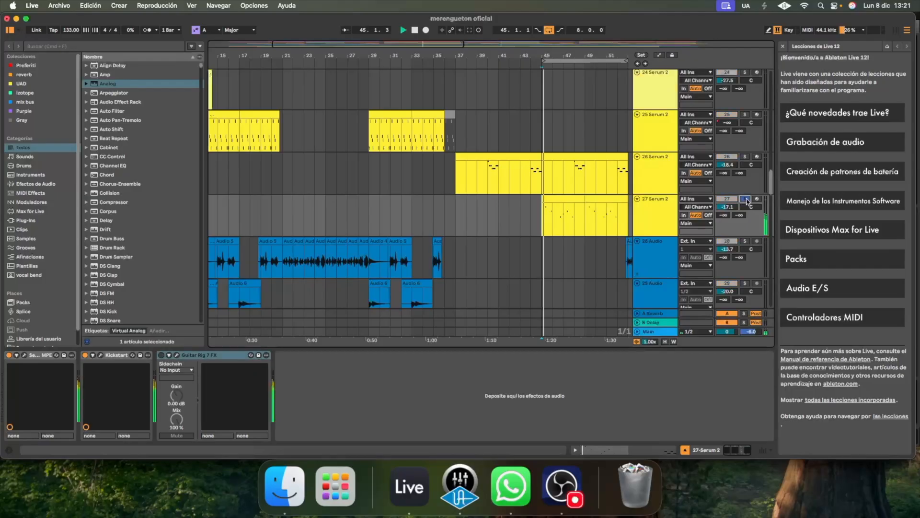
{"action": "left_click", "coordinate": [161, 356]}
{"action": "key", "text": "space"}
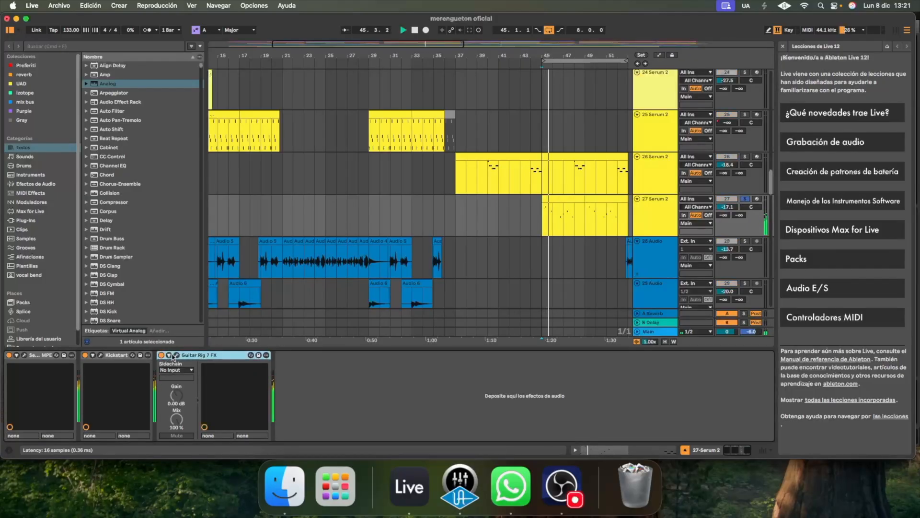
Examine the effect chain of the Fizzy preset in Guitar Rig 7 FX on Serum 2 track 27
{"action": "left_click", "coordinate": [177, 355]}
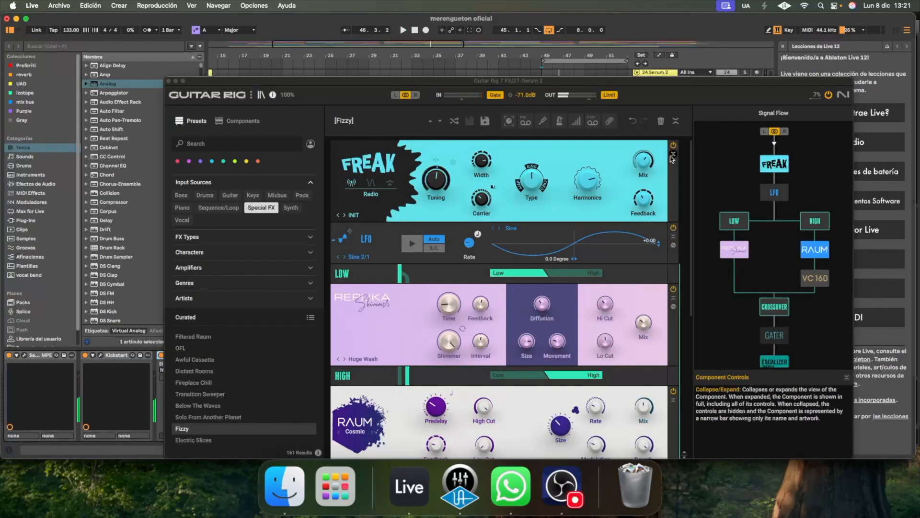
{"action": "scroll", "coordinate": [542, 240], "scroll_direction": "down", "scroll_amount": 5}
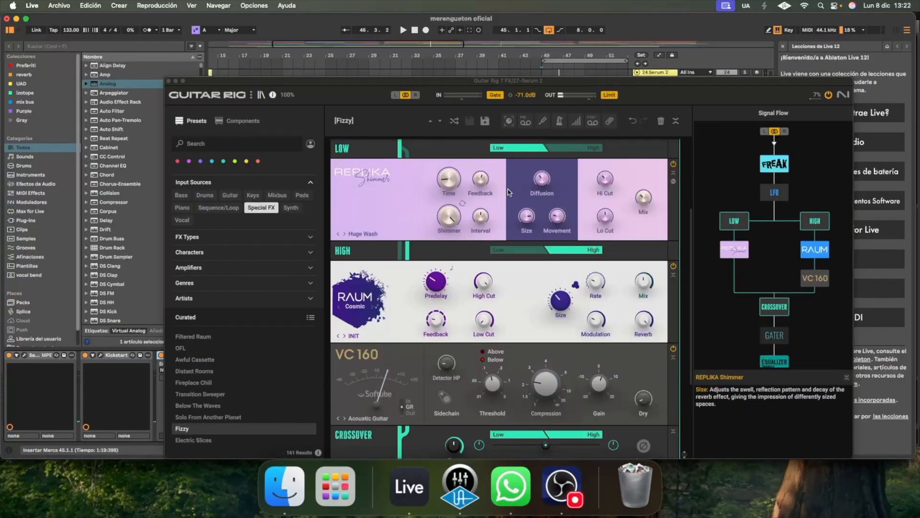
{"action": "scroll", "coordinate": [525, 192], "scroll_direction": "down", "scroll_amount": 2}
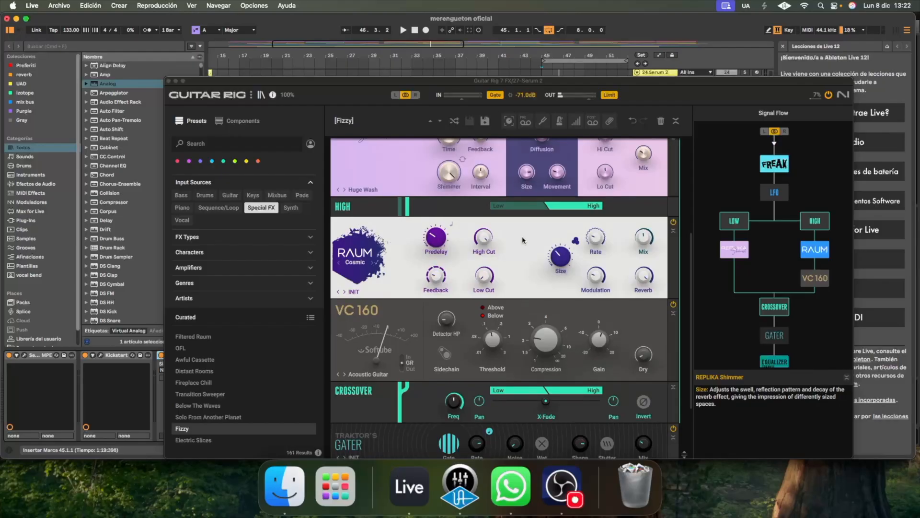
{"action": "scroll", "coordinate": [508, 241], "scroll_direction": "down", "scroll_amount": 4}
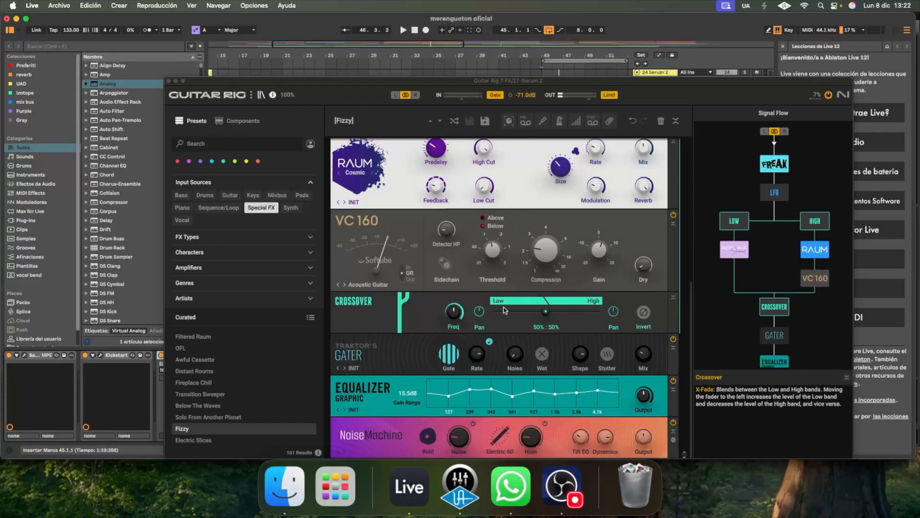
{"action": "left_click", "coordinate": [168, 82]}
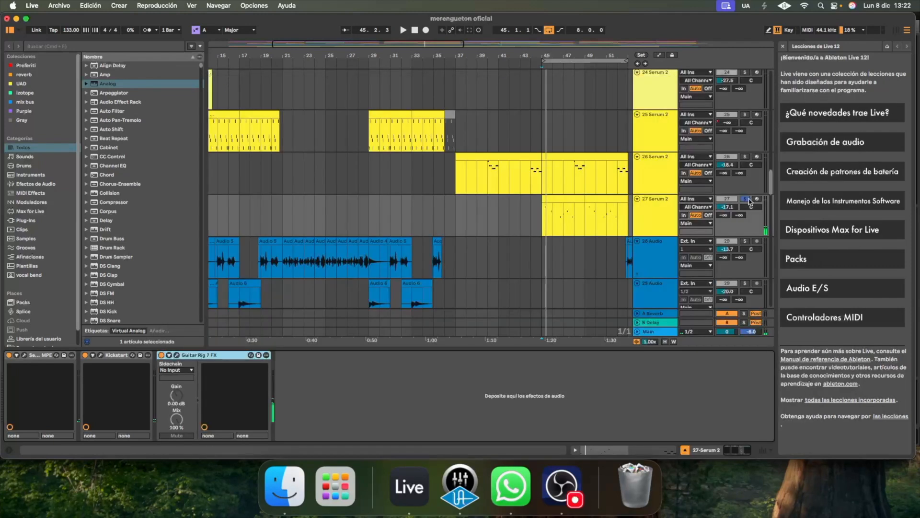
Return Serum 2 track 27 to the full mix during playback and move the loop range to bars 53–61
{"action": "key", "text": "space"}
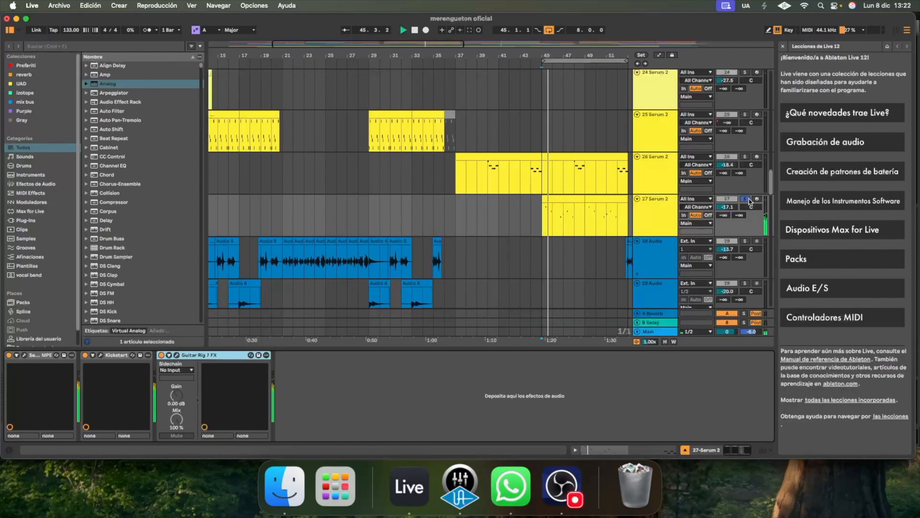
{"action": "left_click", "coordinate": [745, 199]}
{"action": "left_click_drag", "start_coordinate": [455, 61], "coordinate": [494, 57]}
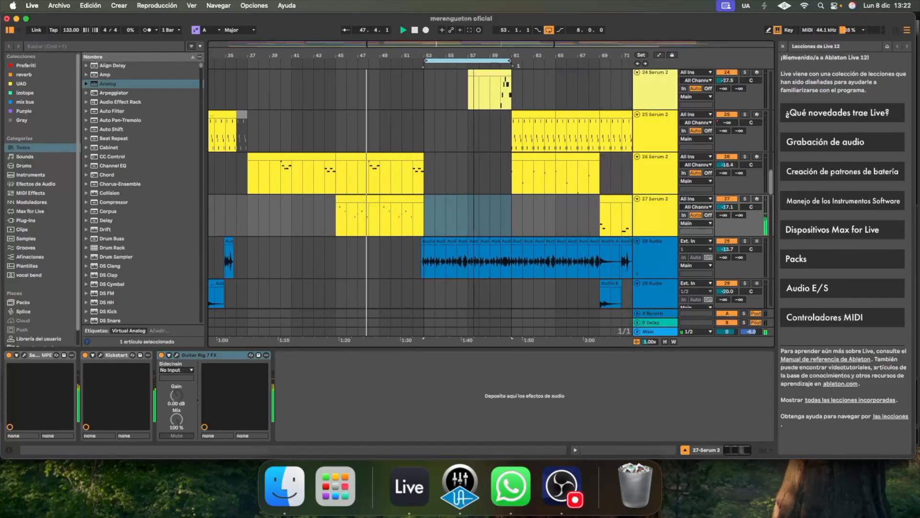
Play the mix from bar 52 and move the loop range to bars 61–69
{"action": "key", "text": "space"}
{"action": "left_click", "coordinate": [416, 132]}
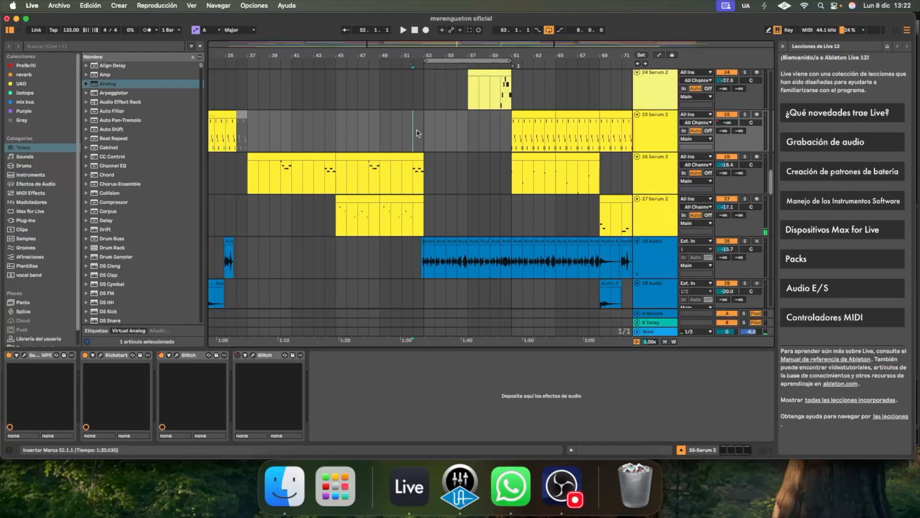
{"action": "key", "text": "space"}
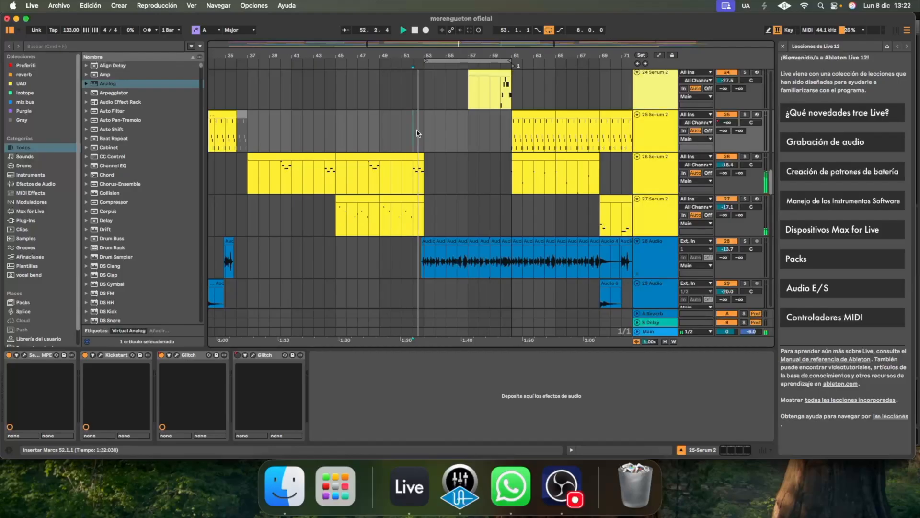
{"action": "left_click_drag", "start_coordinate": [452, 59], "coordinate": [550, 55]}
{"action": "scroll", "coordinate": [551, 55], "scroll_direction": "right", "scroll_amount": 5}
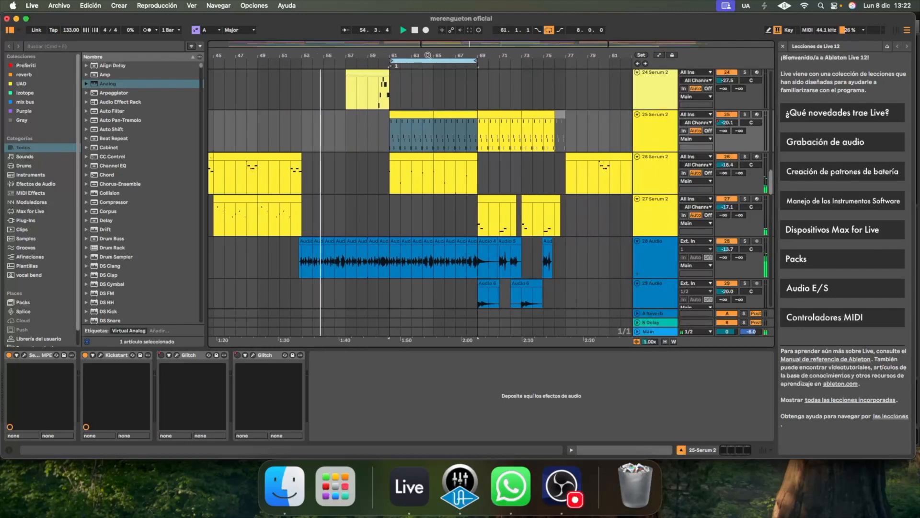
Play the mix from bar 60 and move the loop range to bars 69–77
{"action": "left_click", "coordinate": [378, 179]}
{"action": "key", "text": "space"}
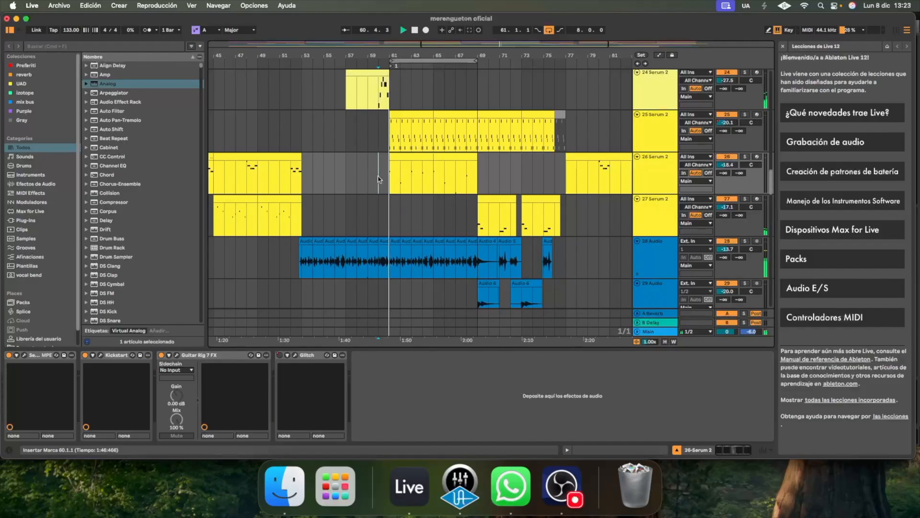
{"action": "left_click_drag", "start_coordinate": [441, 60], "coordinate": [484, 55]}
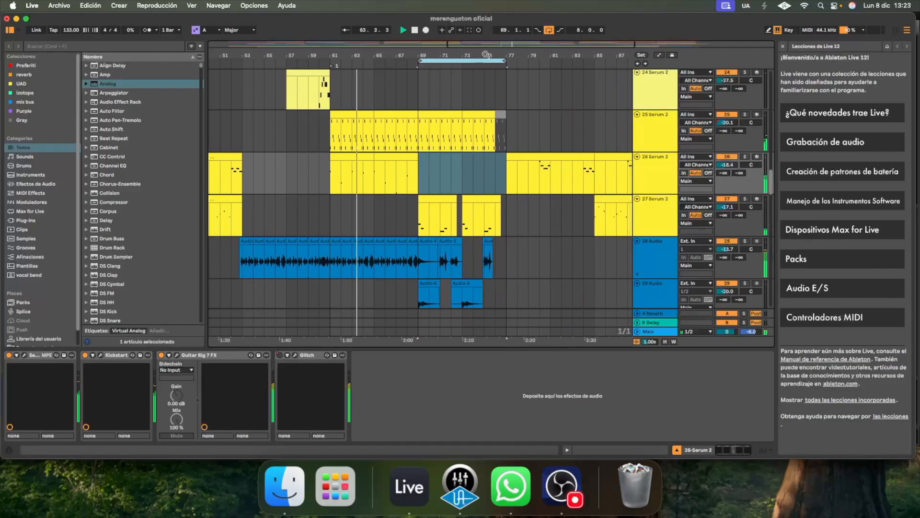
Play the mix from bar 68 and point out the Serum 2 track 27 clips across bars 69–77
{"action": "left_click", "coordinate": [408, 178]}
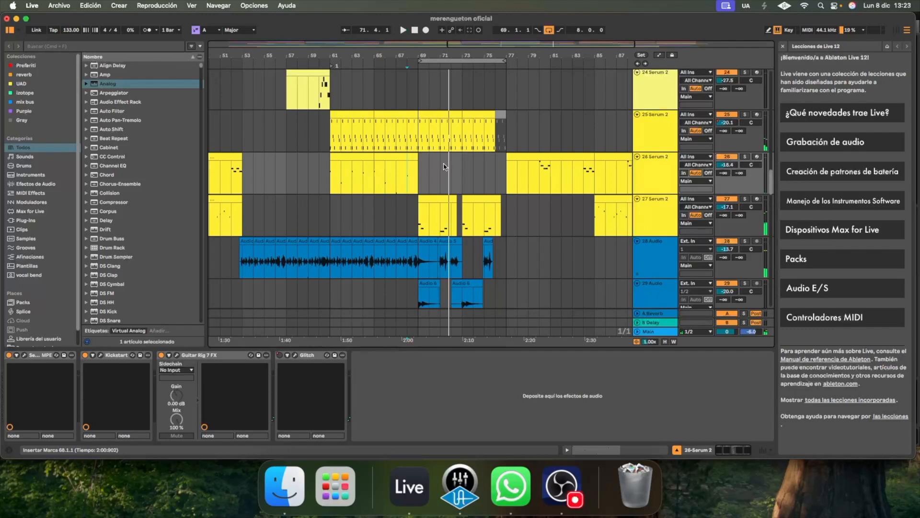
{"action": "left_click_drag", "start_coordinate": [420, 226], "coordinate": [506, 218]}
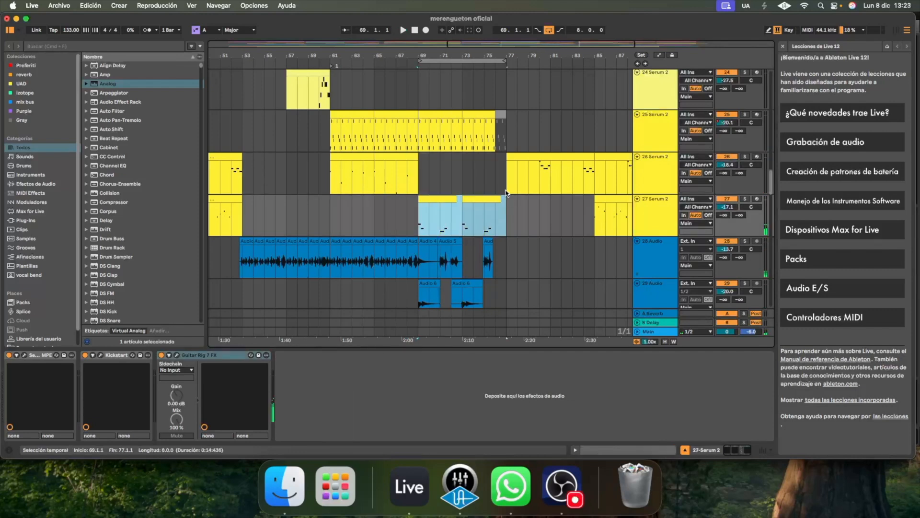
{"action": "left_click", "coordinate": [502, 181]}
{"action": "left_click", "coordinate": [497, 128]}
Move the loop range to bars 77–85 and play the mix from bar 76
{"action": "left_click_drag", "start_coordinate": [493, 62], "coordinate": [581, 64]}
{"action": "left_click", "coordinate": [497, 82]}
{"action": "key", "text": "space"}
{"action": "left_click", "coordinate": [533, 58]}
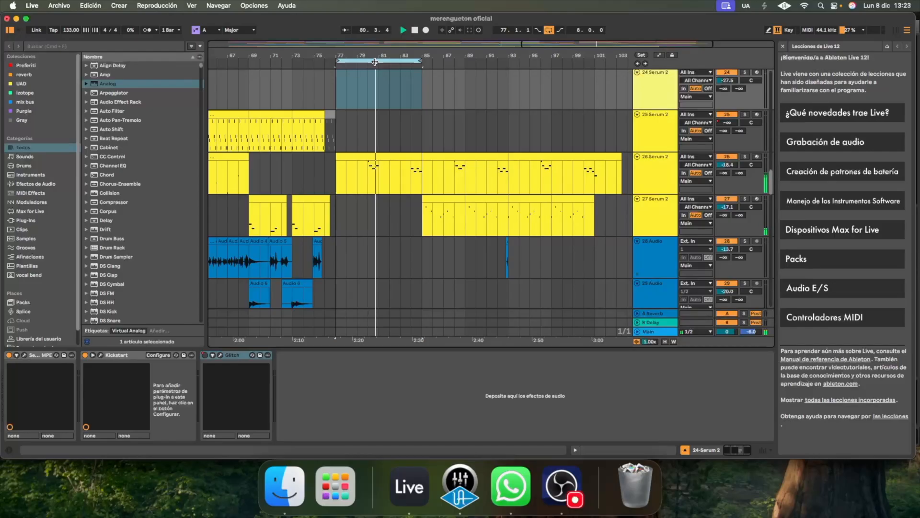
Move the loop range to bars 85–93, show the percussion loops on tracks 39–42 and play from bar 84
{"action": "left_click_drag", "start_coordinate": [388, 62], "coordinate": [477, 58]}
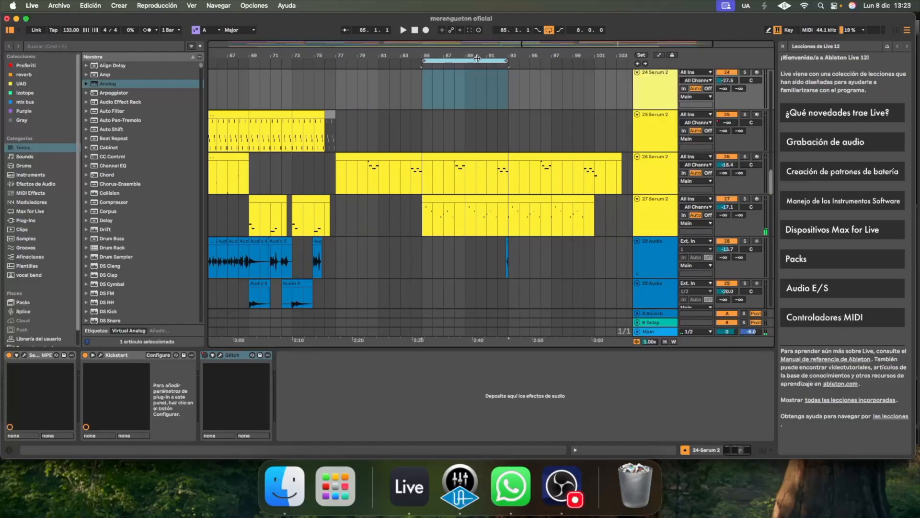
{"action": "left_click", "coordinate": [422, 143]}
{"action": "scroll", "coordinate": [761, 157], "scroll_direction": "down", "scroll_amount": 5}
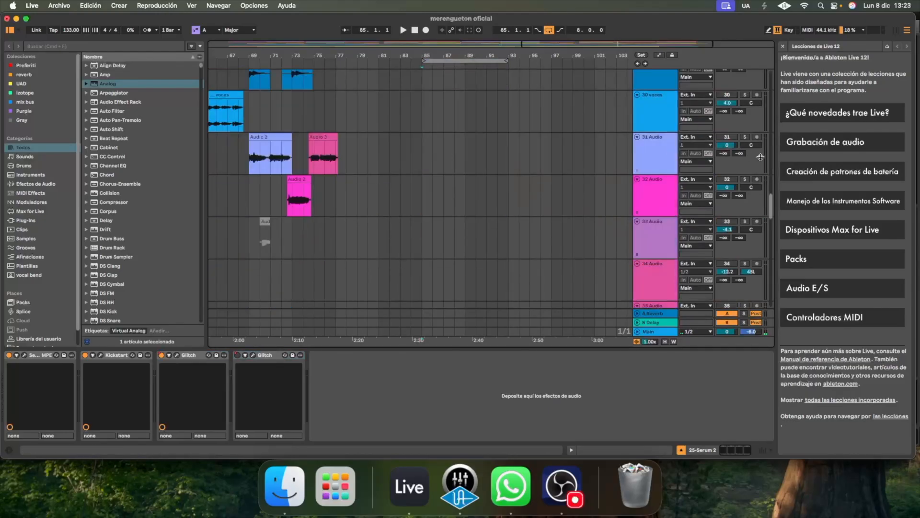
{"action": "left_click_drag", "start_coordinate": [765, 201], "coordinate": [777, 247]}
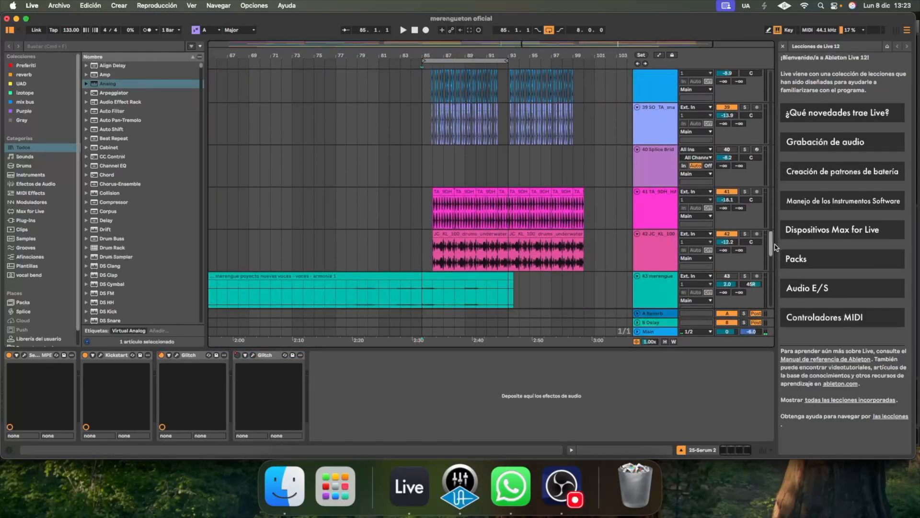
{"action": "left_click", "coordinate": [413, 171]}
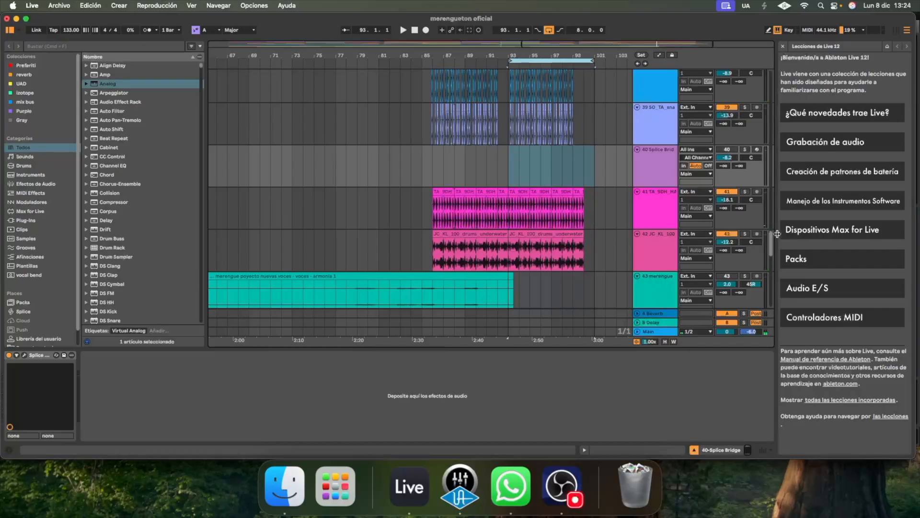
Insert an audio track below track 53 and copy the track 53 lead vocal clip starting at bar 83 onto it
{"action": "scroll", "coordinate": [769, 243], "scroll_direction": "down", "scroll_amount": 10}
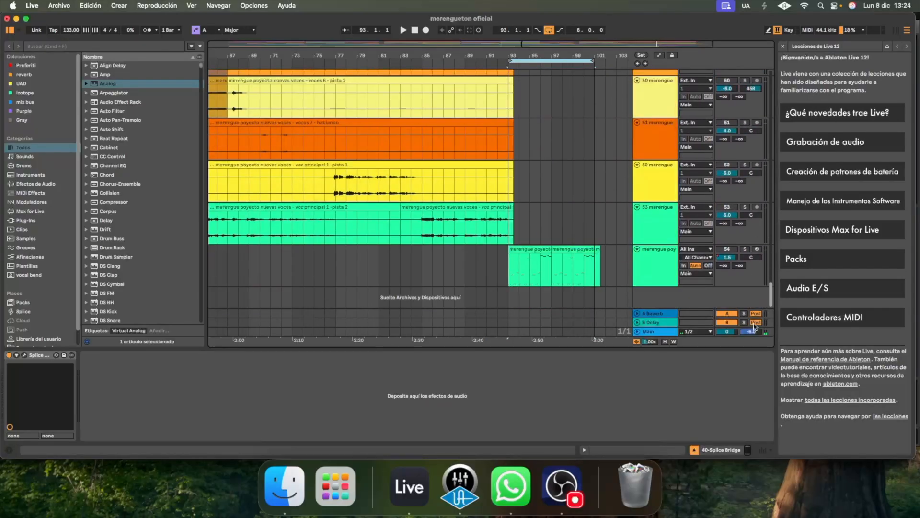
{"action": "right_click", "coordinate": [652, 221]}
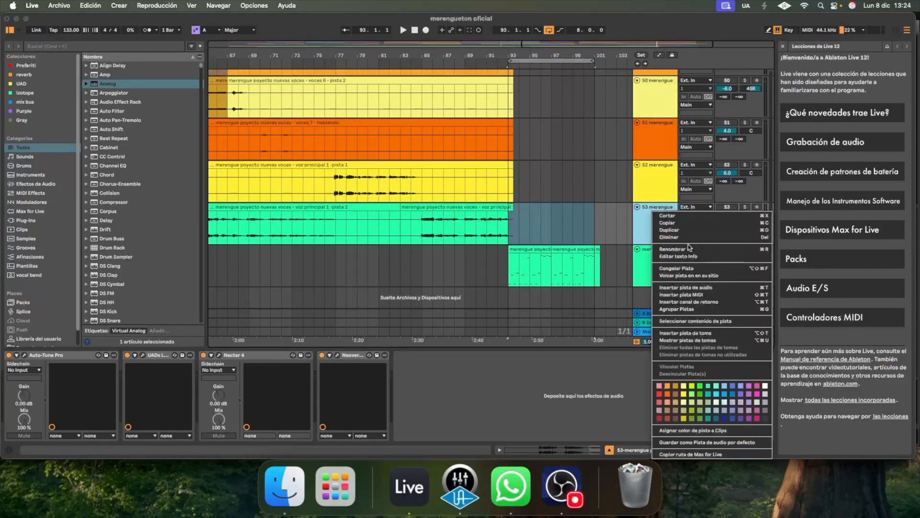
{"action": "left_click", "coordinate": [702, 287]}
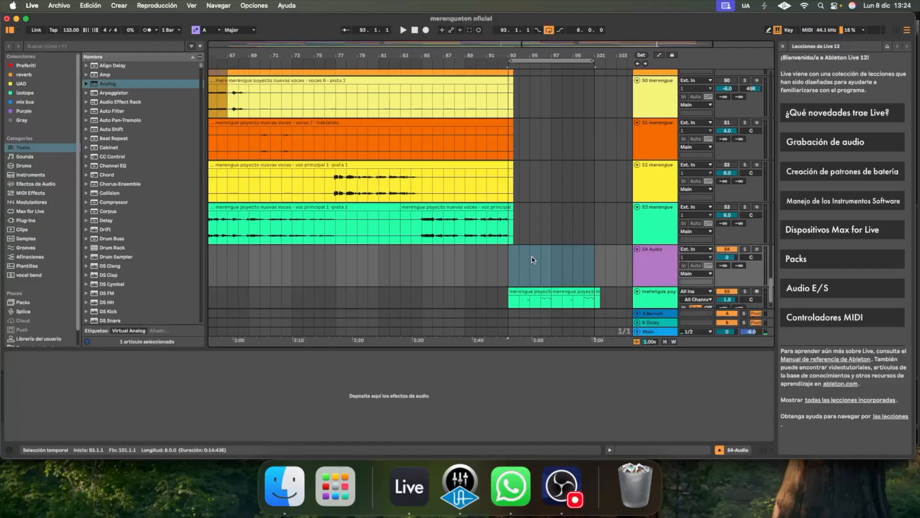
{"action": "left_click", "coordinate": [451, 208]}
{"action": "left_click_drag", "start_coordinate": [451, 207], "coordinate": [413, 261]}
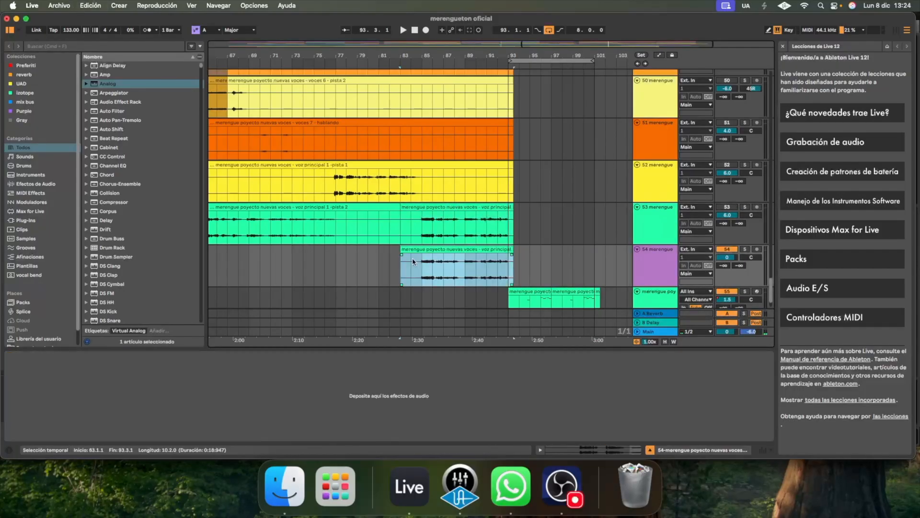
Remove the copied vocal clip from track 54 and paste the bounced audio of the original clip at bar 83
{"action": "right_click", "coordinate": [444, 257]}
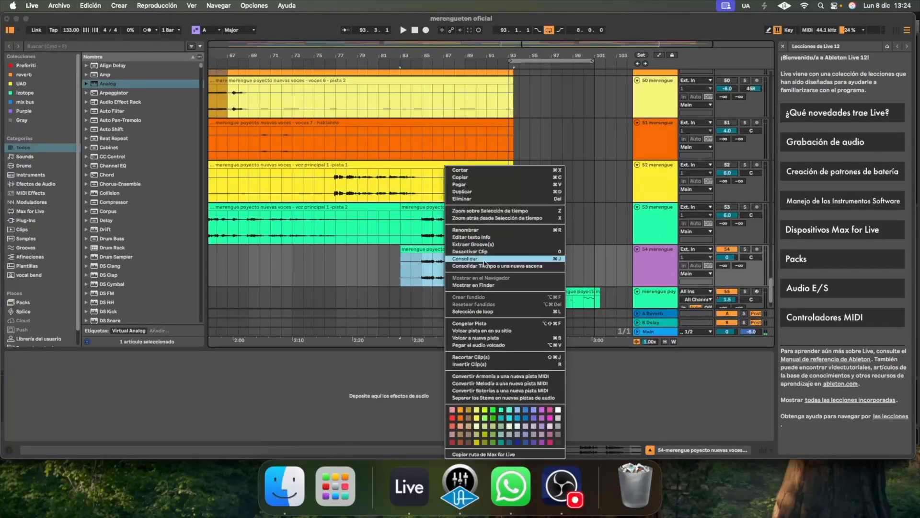
{"action": "left_click", "coordinate": [428, 260]}
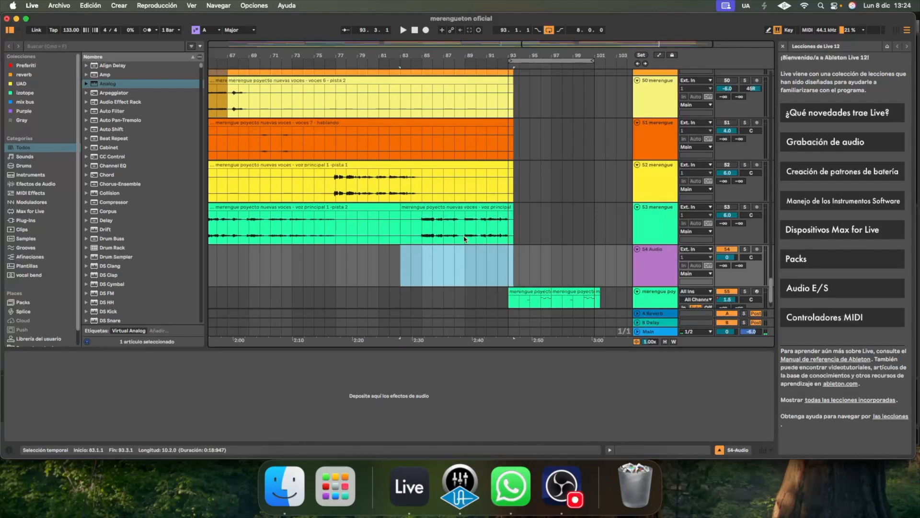
{"action": "left_click", "coordinate": [401, 264]}
{"action": "key", "text": "Delete"}
{"action": "right_click", "coordinate": [400, 264]}
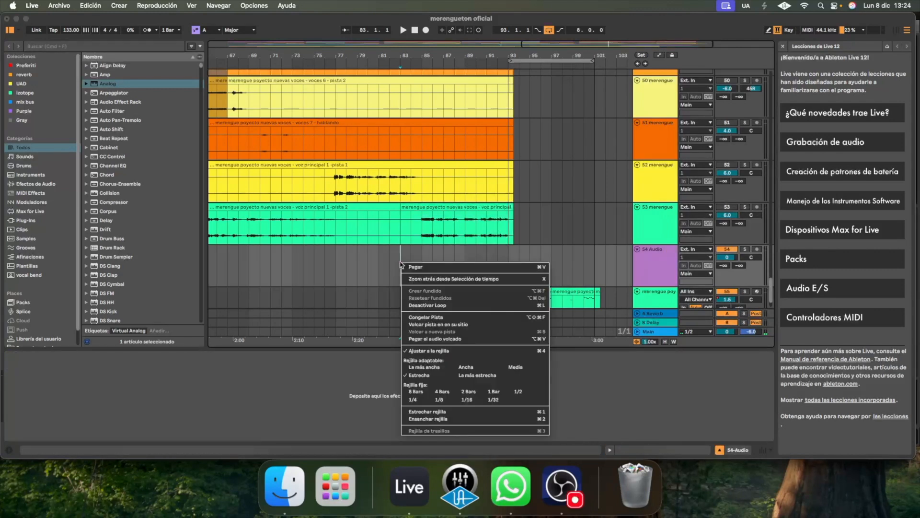
{"action": "left_click", "coordinate": [461, 338]}
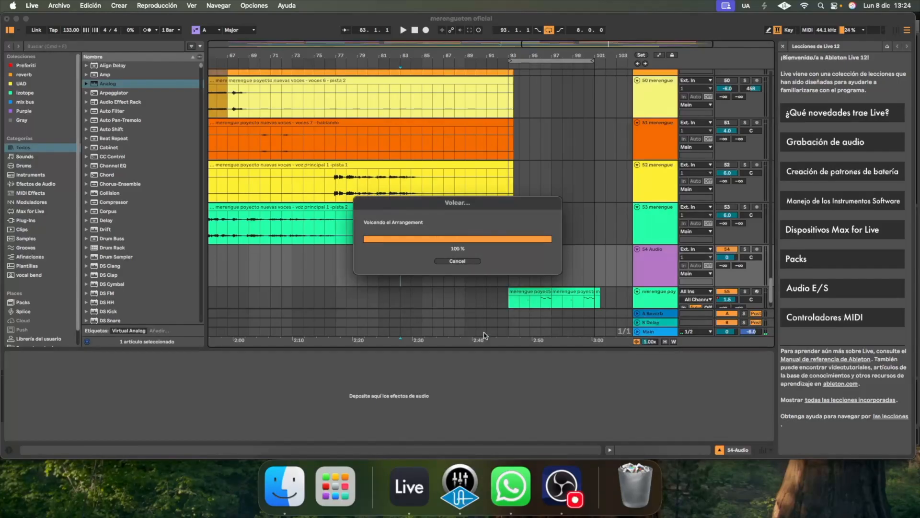
Open the bounced clip's waveform, show the option to slice it to a new MIDI track, and remove the temporary audio track
{"action": "double_click", "coordinate": [467, 252]}
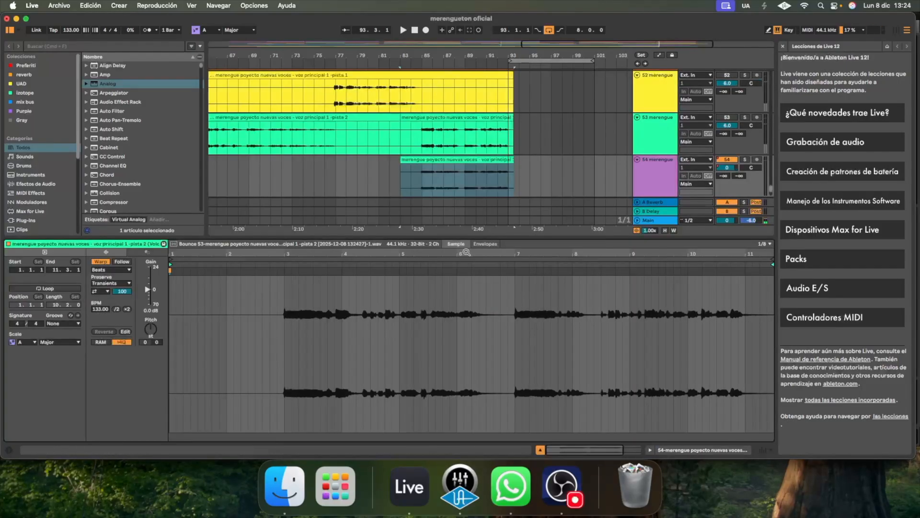
{"action": "right_click", "coordinate": [405, 340]}
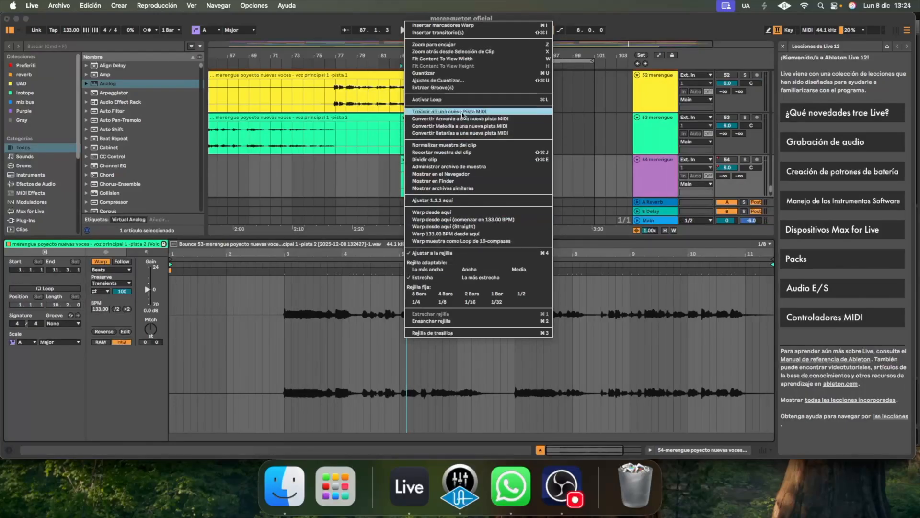
{"action": "left_click", "coordinate": [347, 148]}
{"action": "left_click", "coordinate": [657, 181]}
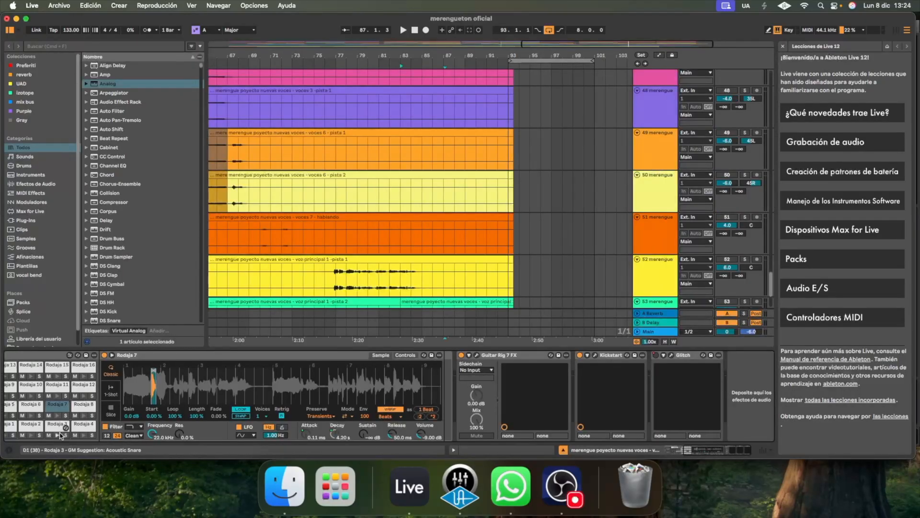
Show the sliced vocal track's devices and play it soloed from bar 93 with Guitar Rig 7 FX switched off and on
{"action": "left_click", "coordinate": [59, 434]}
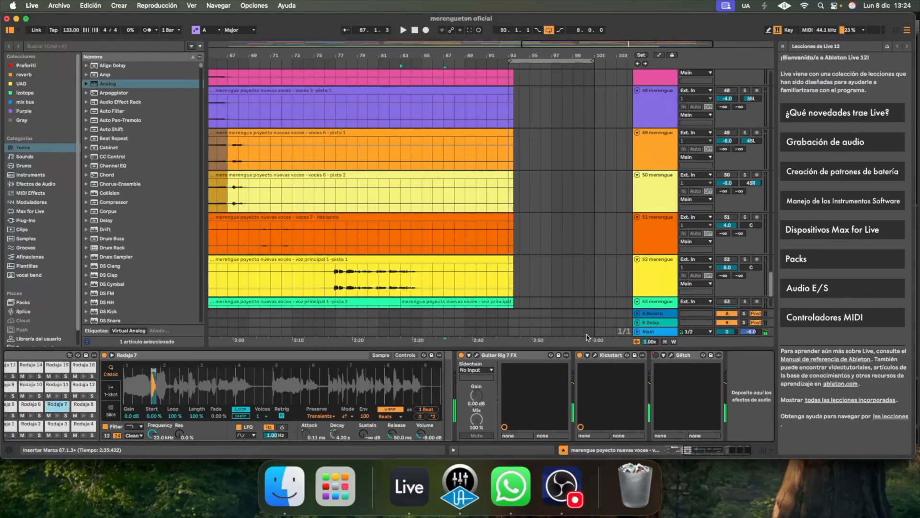
{"action": "left_click", "coordinate": [461, 356]}
{"action": "scroll", "coordinate": [575, 216], "scroll_direction": "down", "scroll_amount": 3}
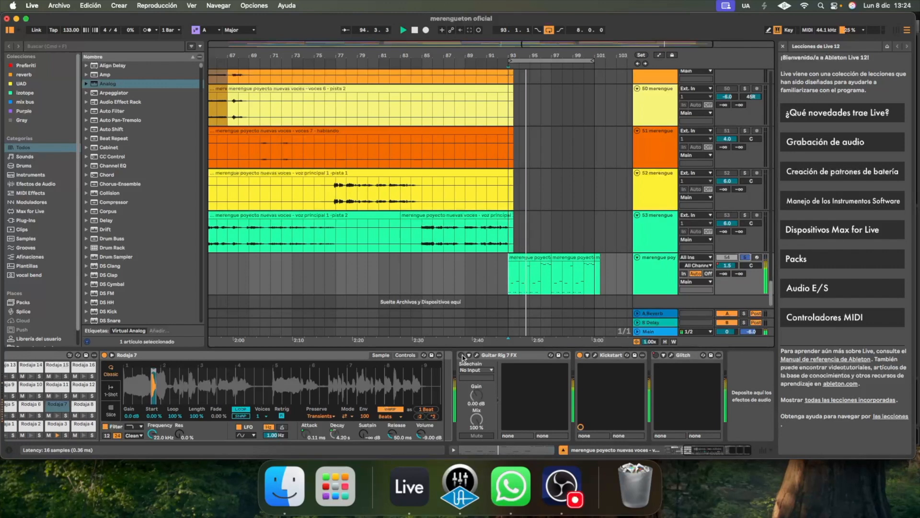
{"action": "left_click", "coordinate": [462, 355]}
{"action": "key", "text": "space"}
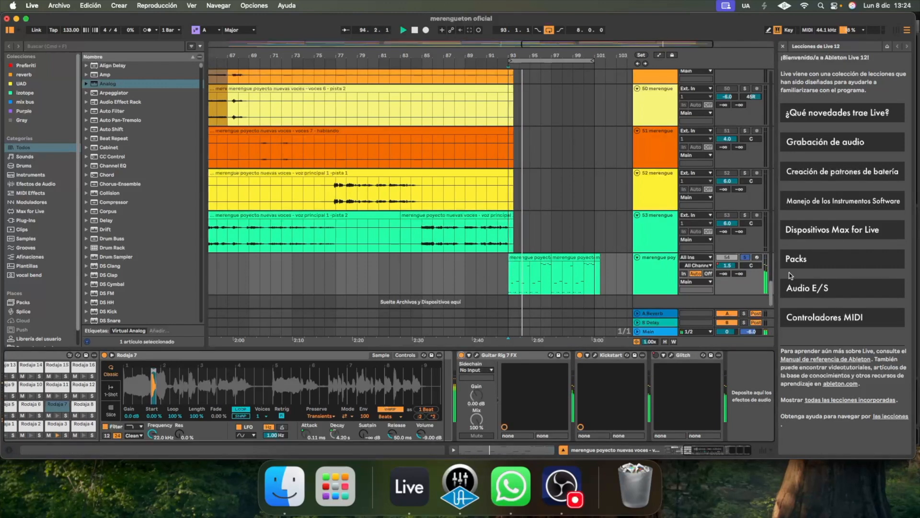
{"action": "key", "text": "space"}
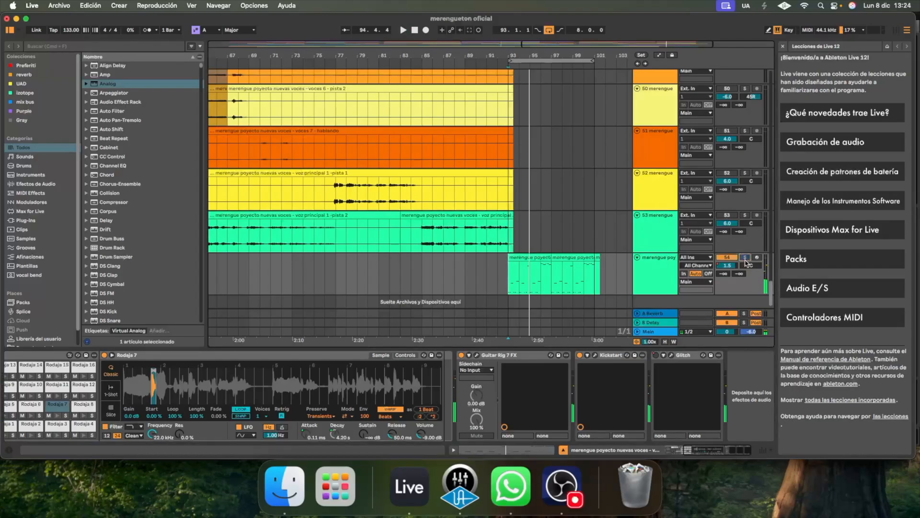
Play the full mix from bar 92 with the sliced vocal track unsoloed
{"action": "left_click", "coordinate": [499, 275]}
{"action": "key", "text": "space"}
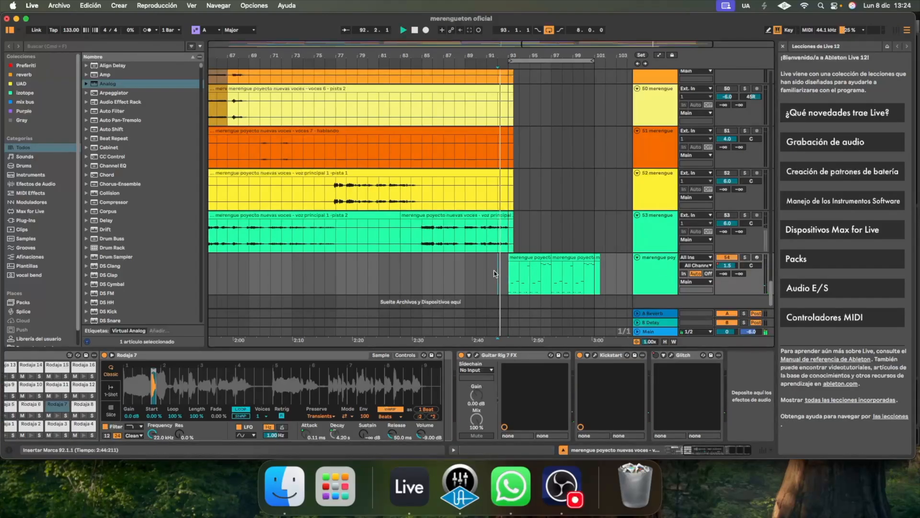